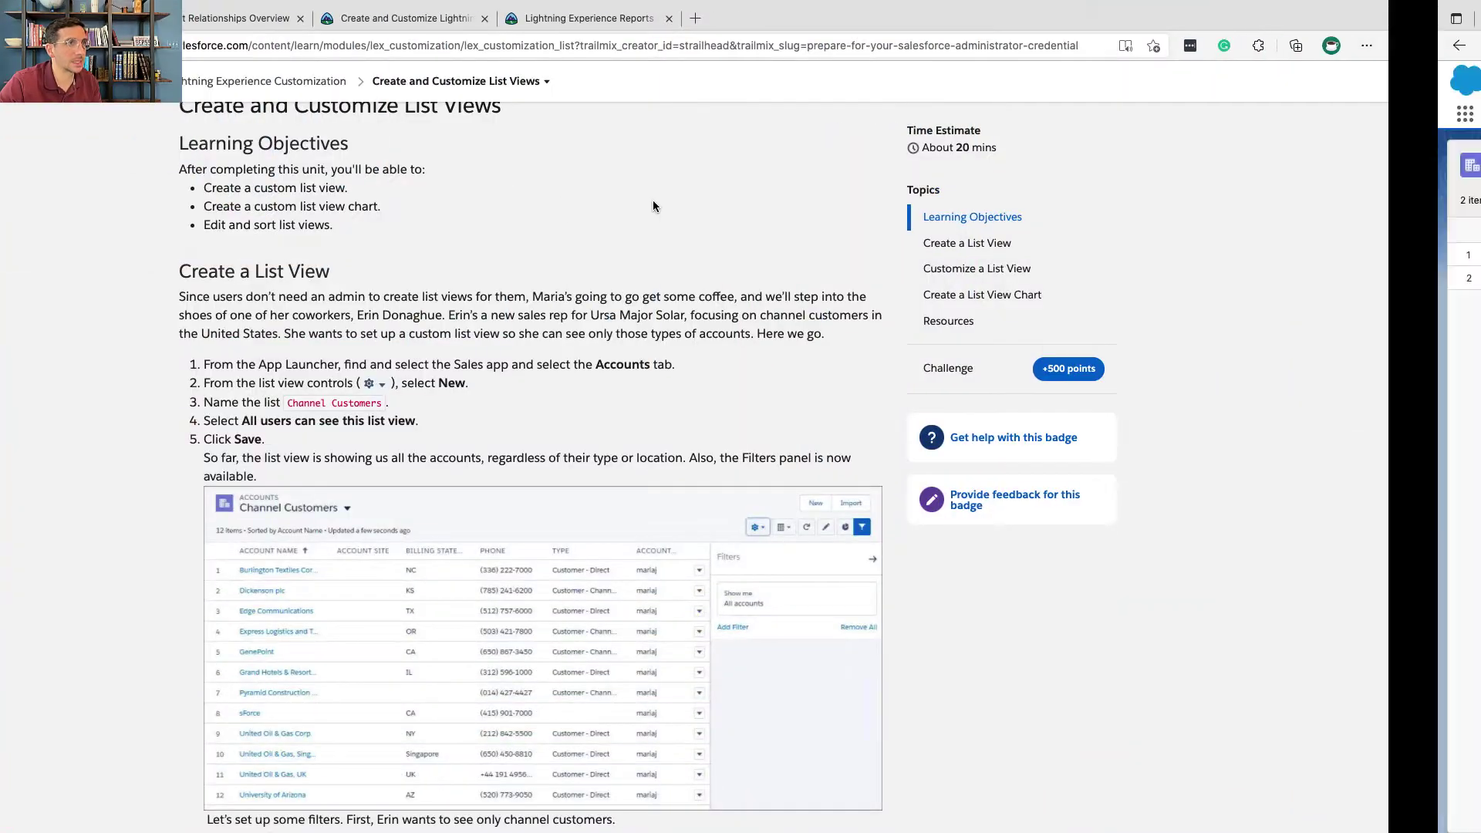
# - Switch from Trailhead to the Salesforce Channel Customers account list showing 2 accounts
pyautogui.hotkey('ctrl', 'Right')
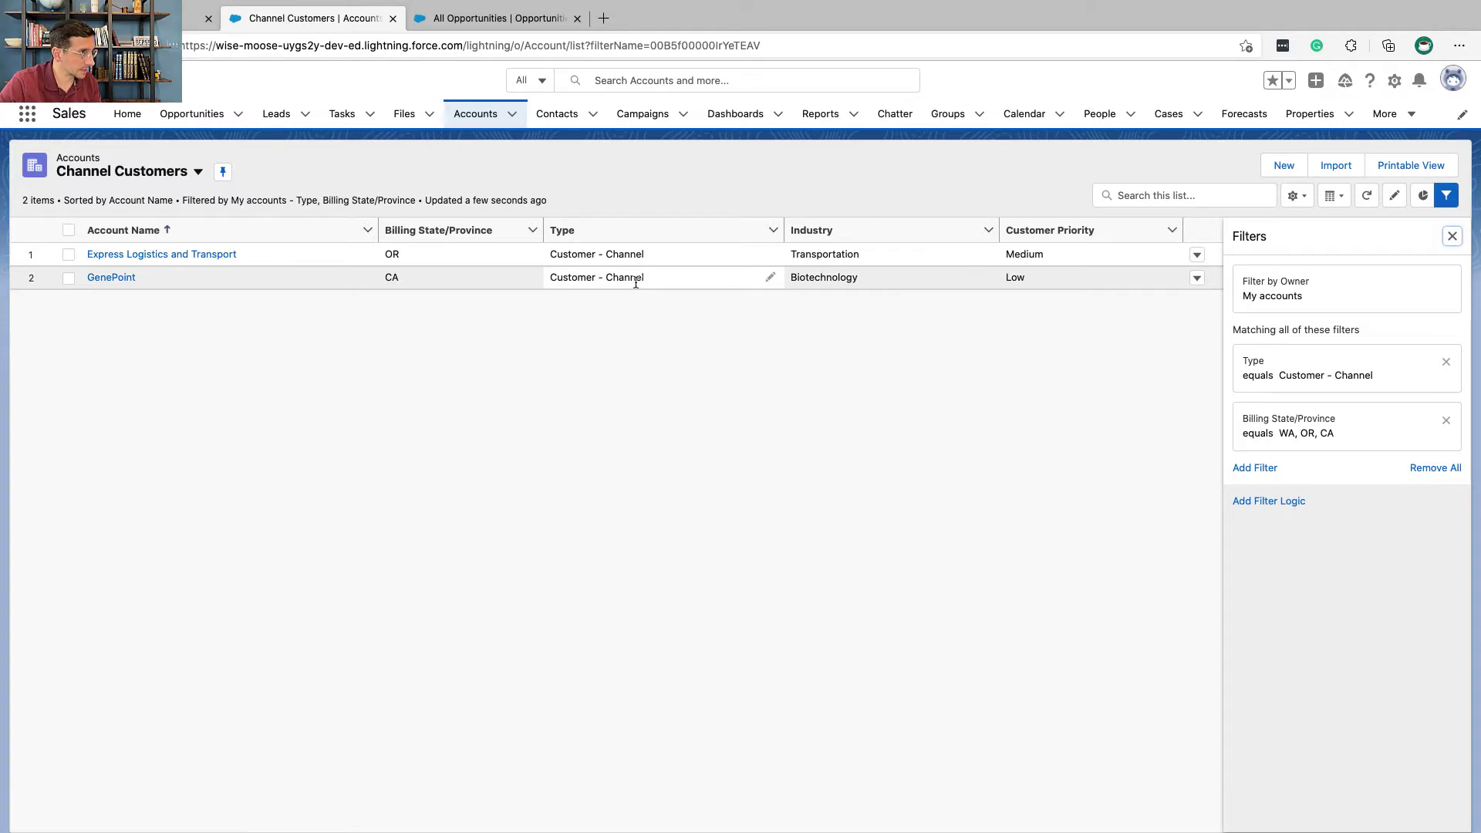
# - Inspect the Type filter and its Value picklist on the Channel Customers list
pyautogui.click(1296, 356)
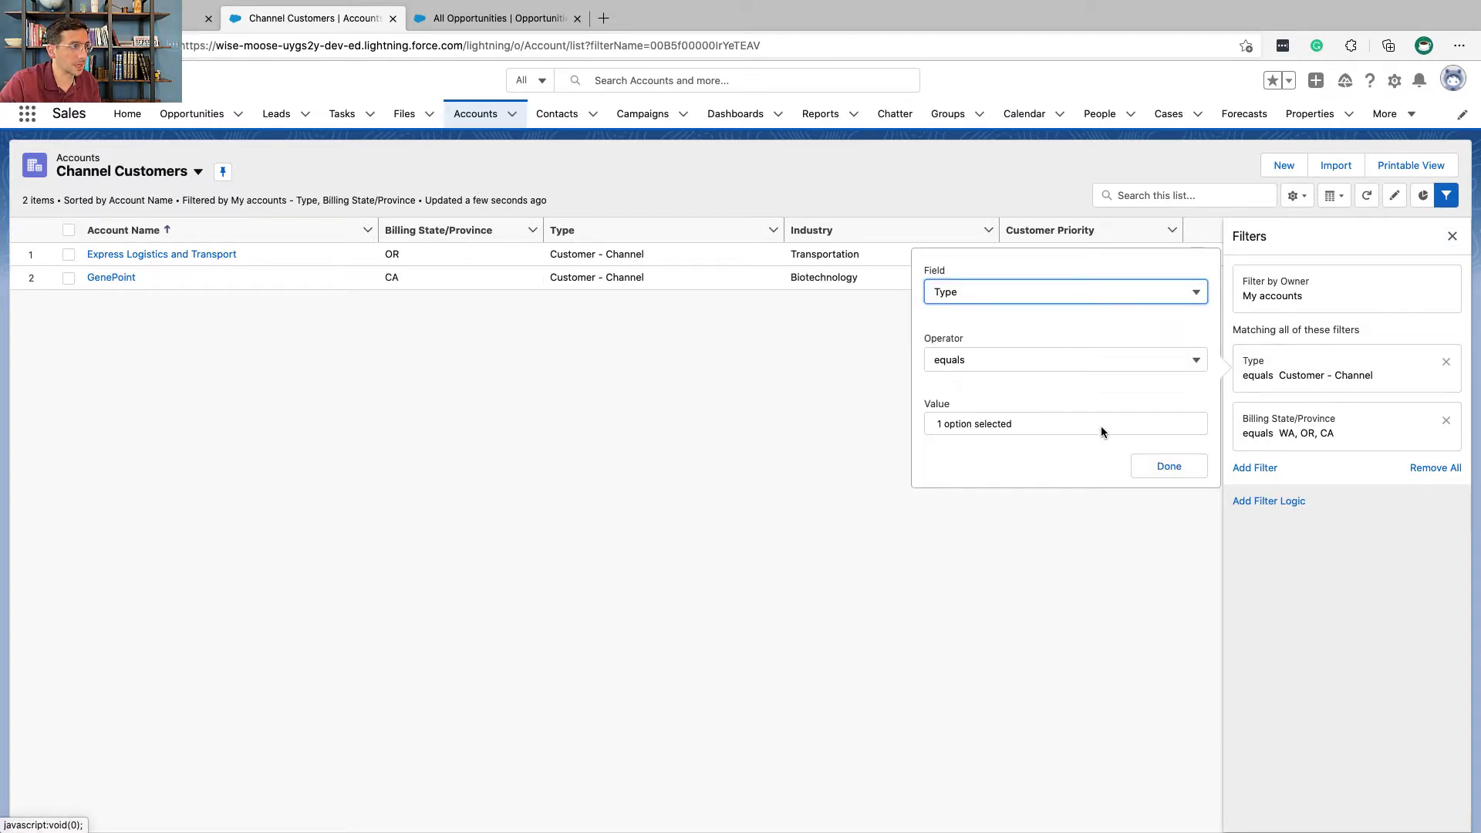
pyautogui.click(1102, 426)
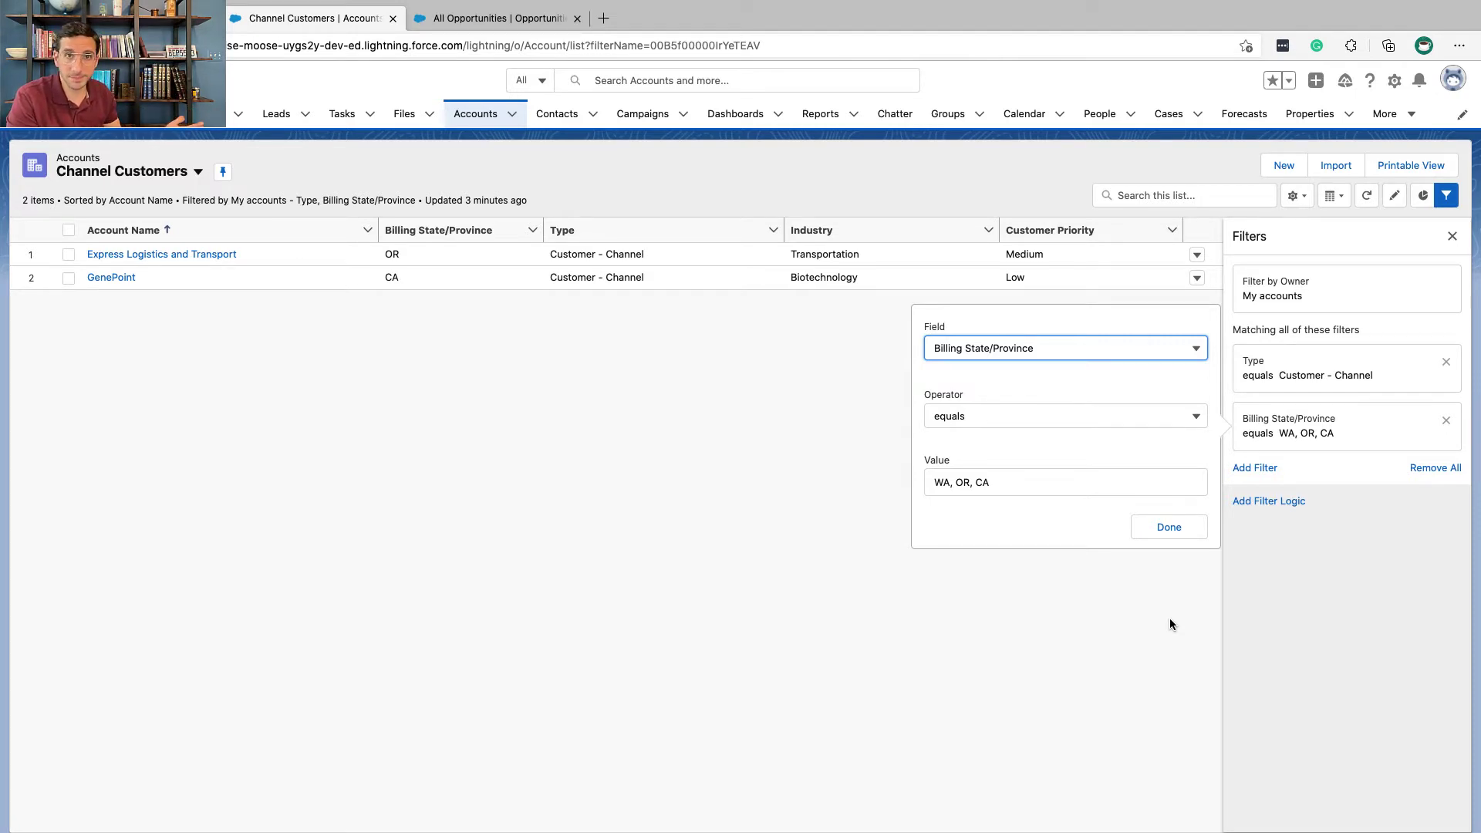
# - Dismiss the filter details popover, back to the two-account Channel Customers list
pyautogui.click(1059, 625)
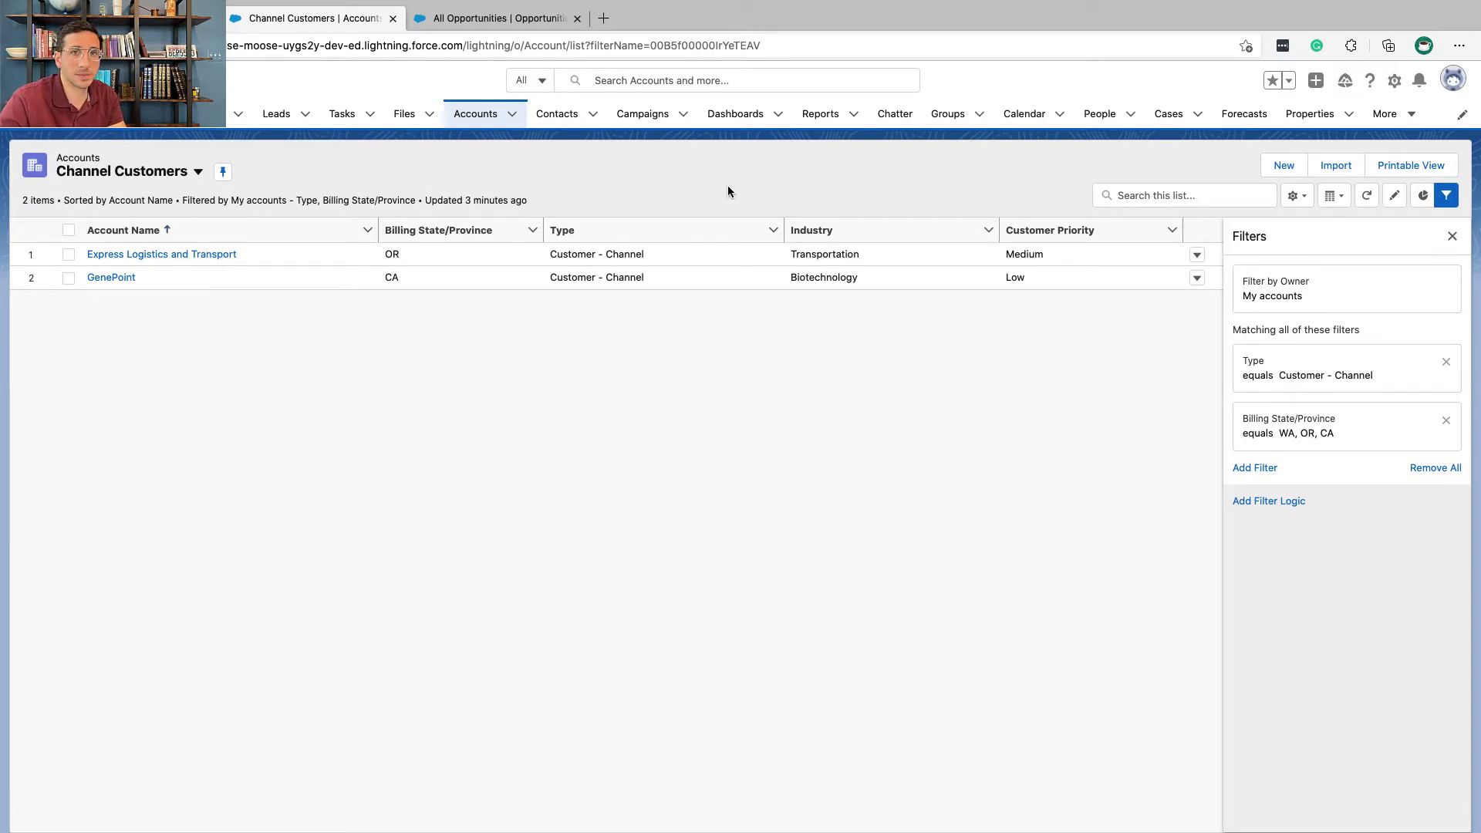
# - View All Opportunities, glance at the chart's Display As options, then return to Trailhead
pyautogui.click(494, 22)
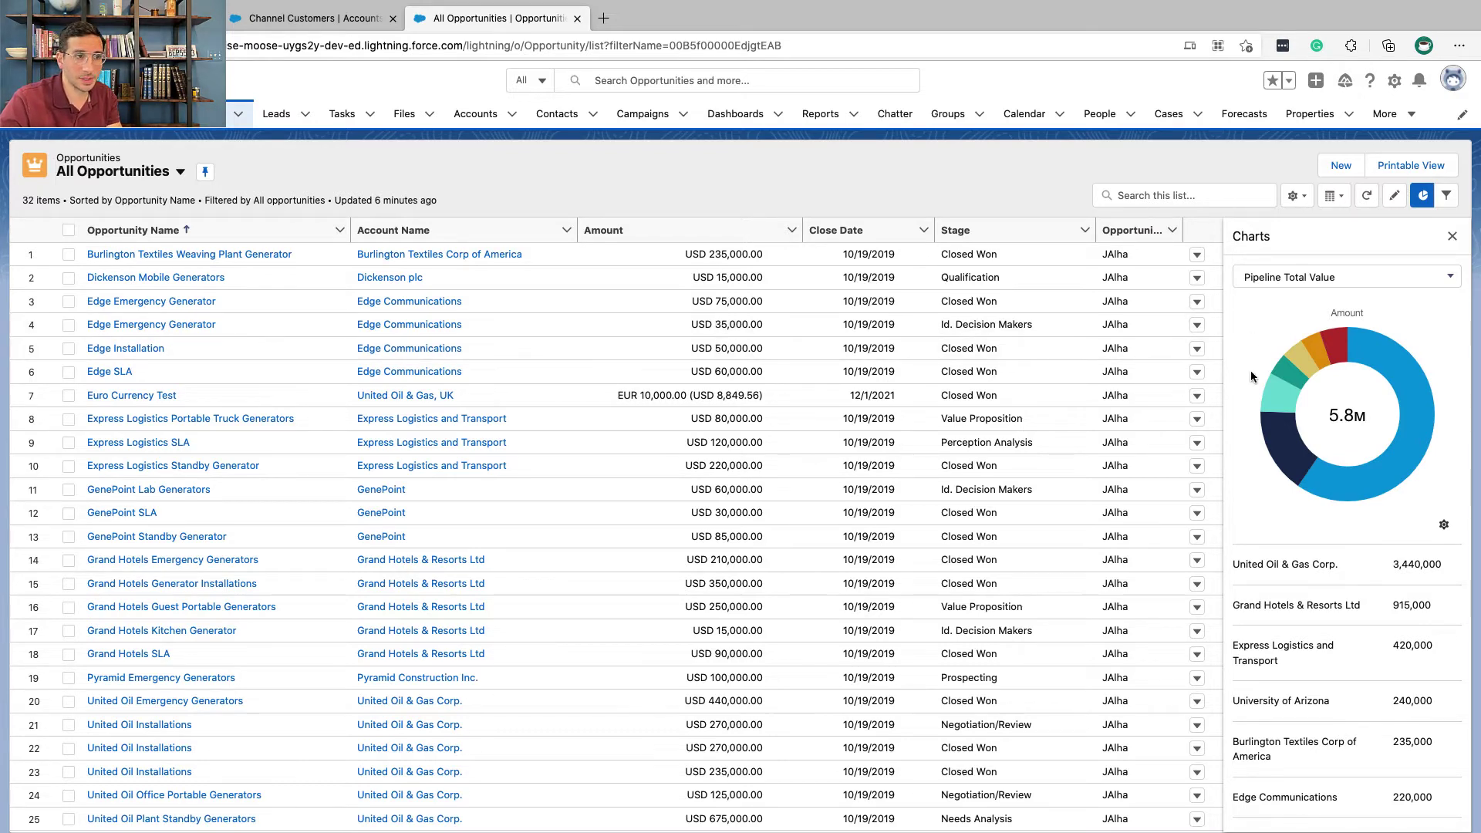
pyautogui.click(1444, 526)
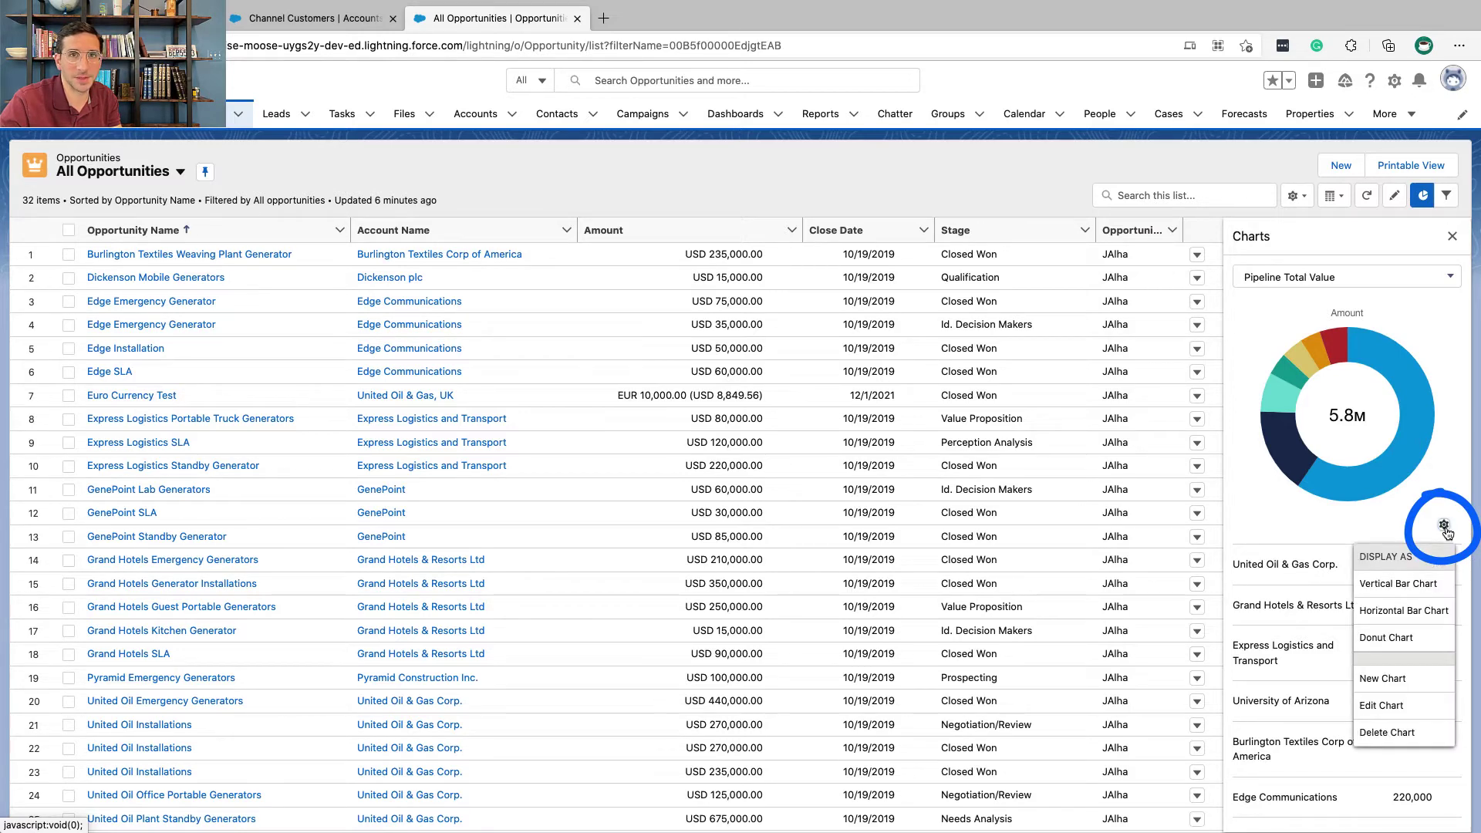
pyautogui.click(1444, 527)
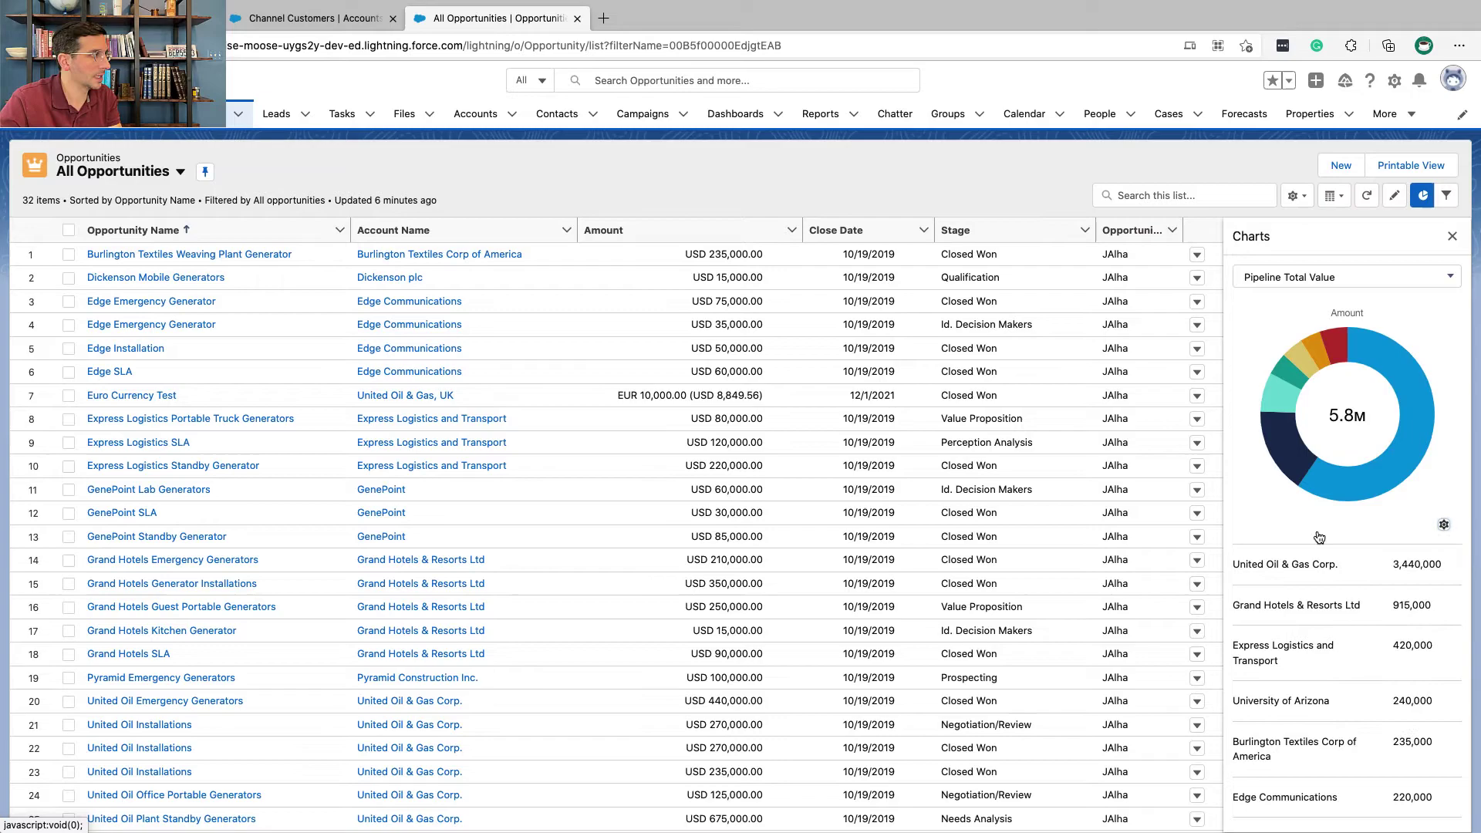
pyautogui.hotkey('ctrl', 'Left')
# - Highlight the challenge's scenario, Sales app step, list view step and required list name
pyautogui.scroll(-5, 1125, 553)
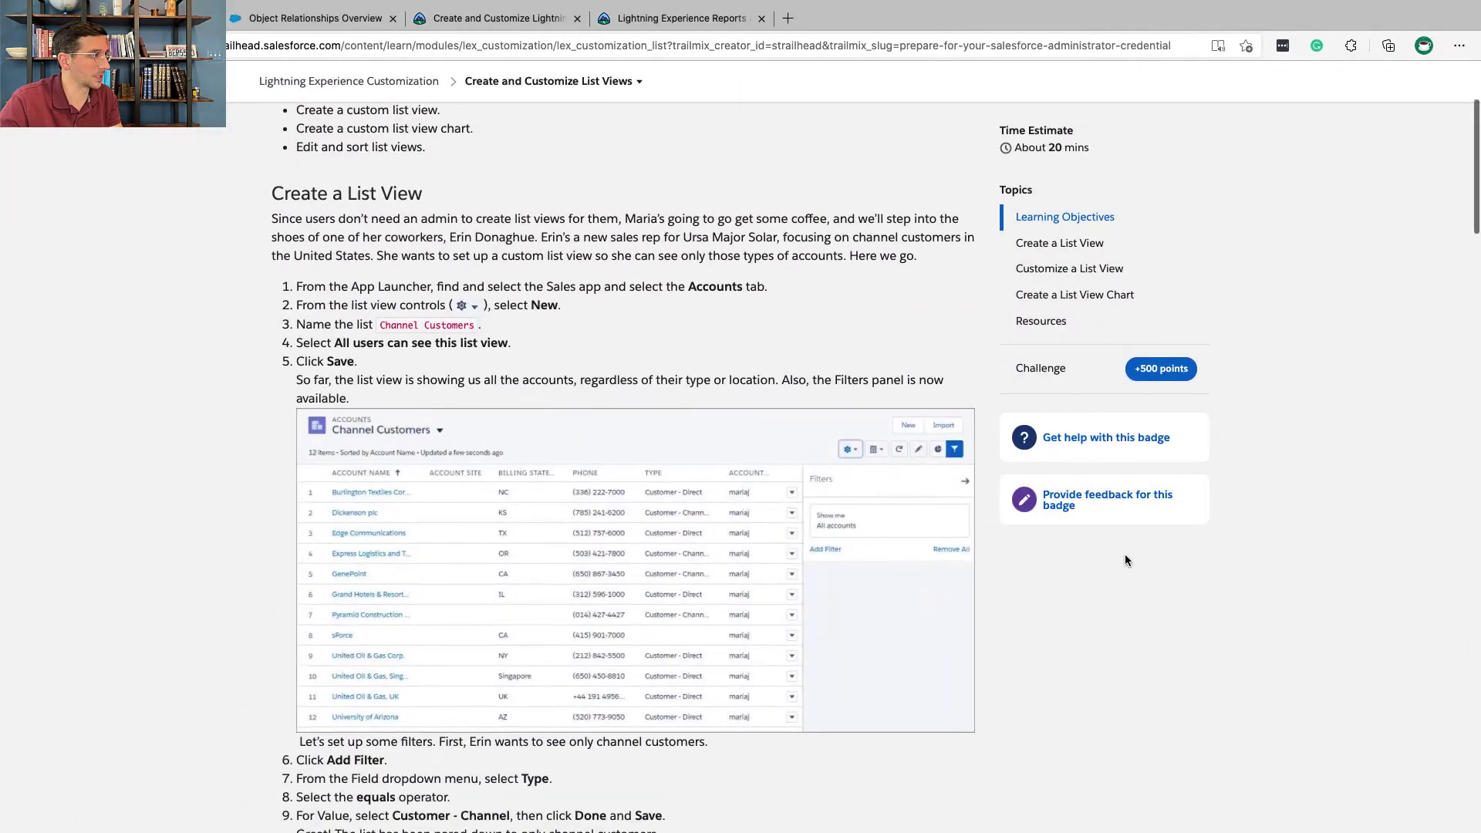
pyautogui.scroll(-20, 1125, 555)
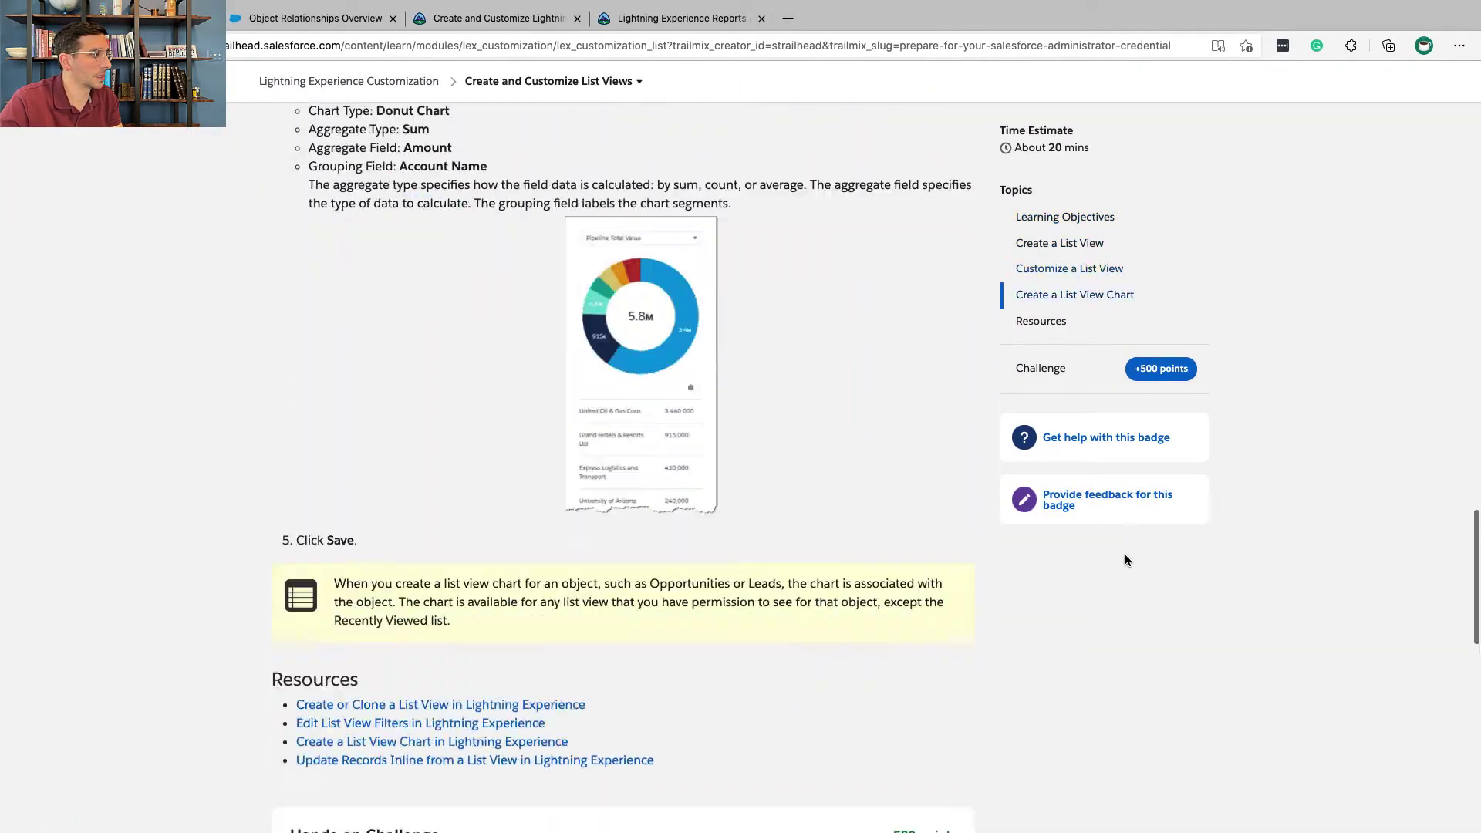
pyautogui.scroll(-6, 1125, 559)
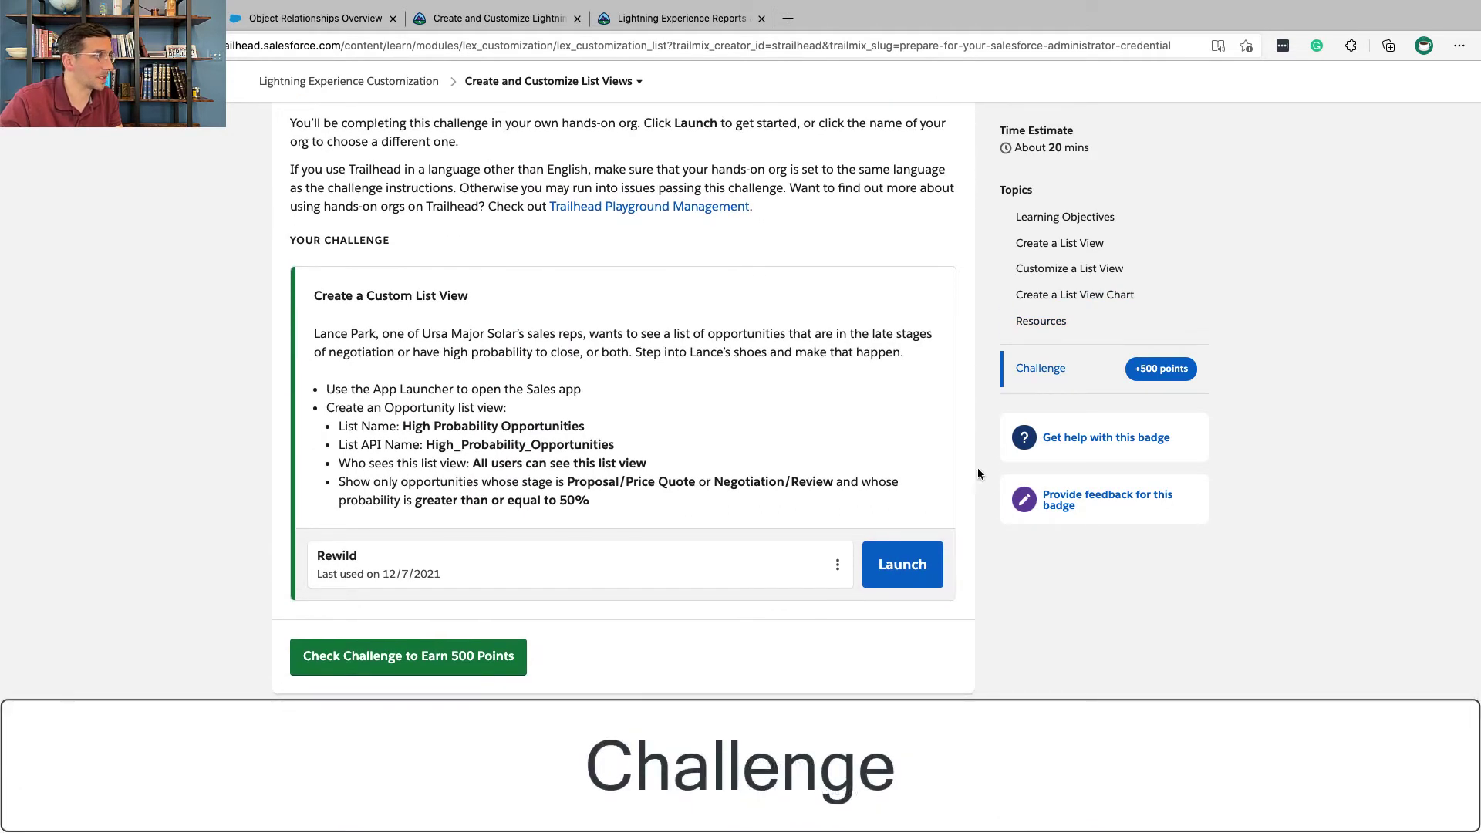
pyautogui.tripleClick(746, 353)
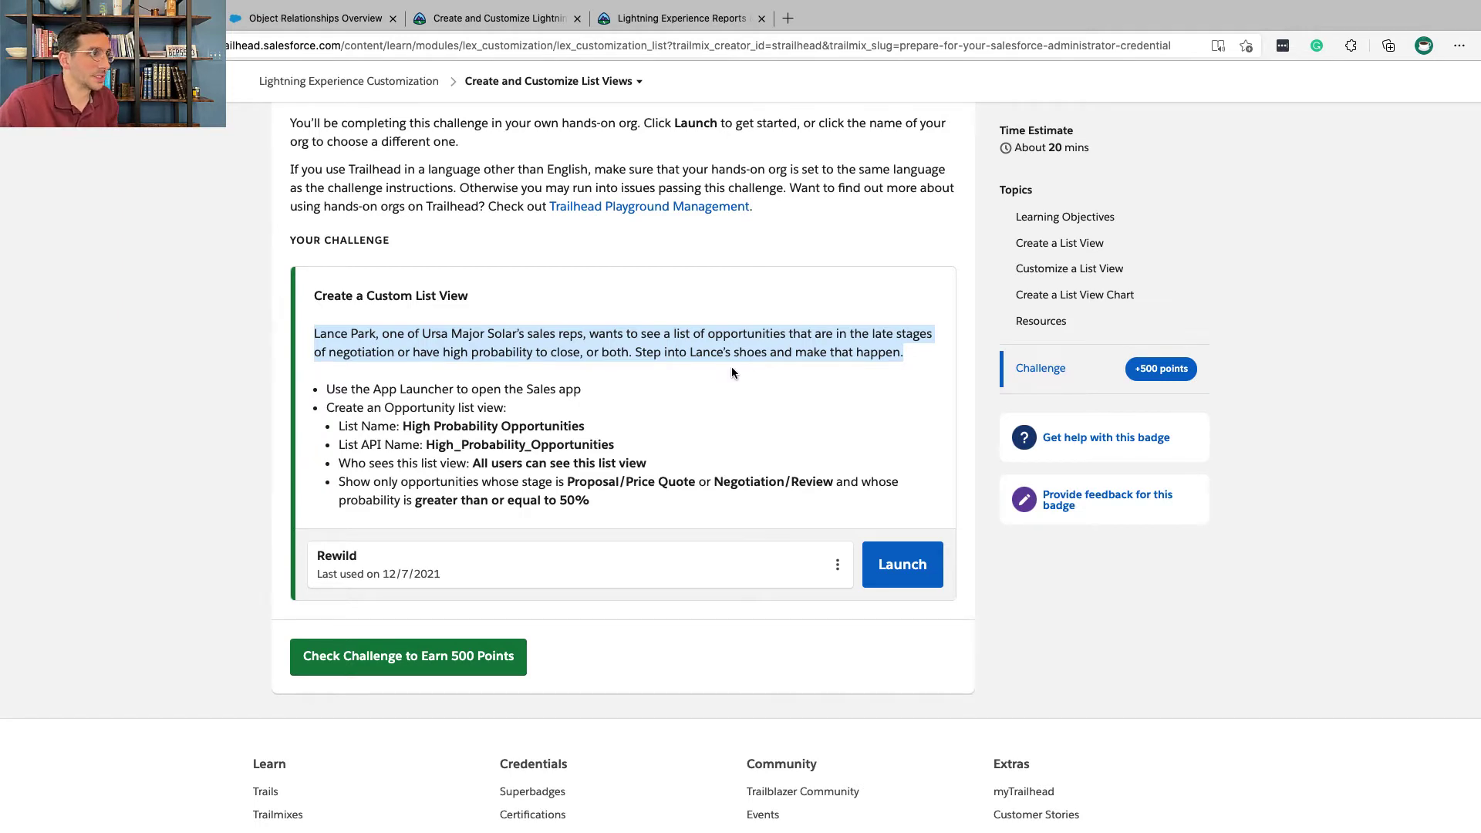
pyautogui.tripleClick(532, 391)
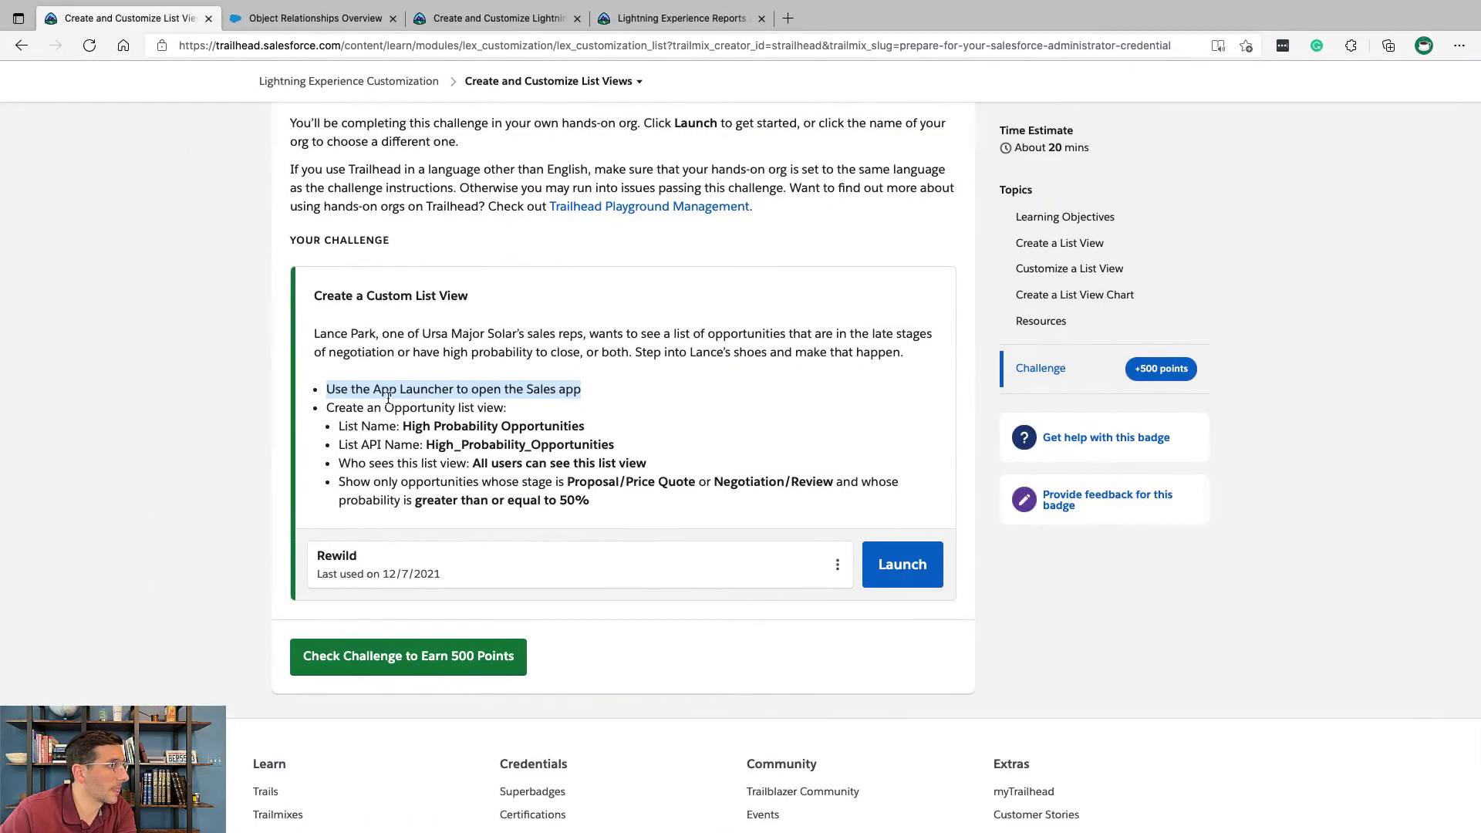
pyautogui.tripleClick(413, 408)
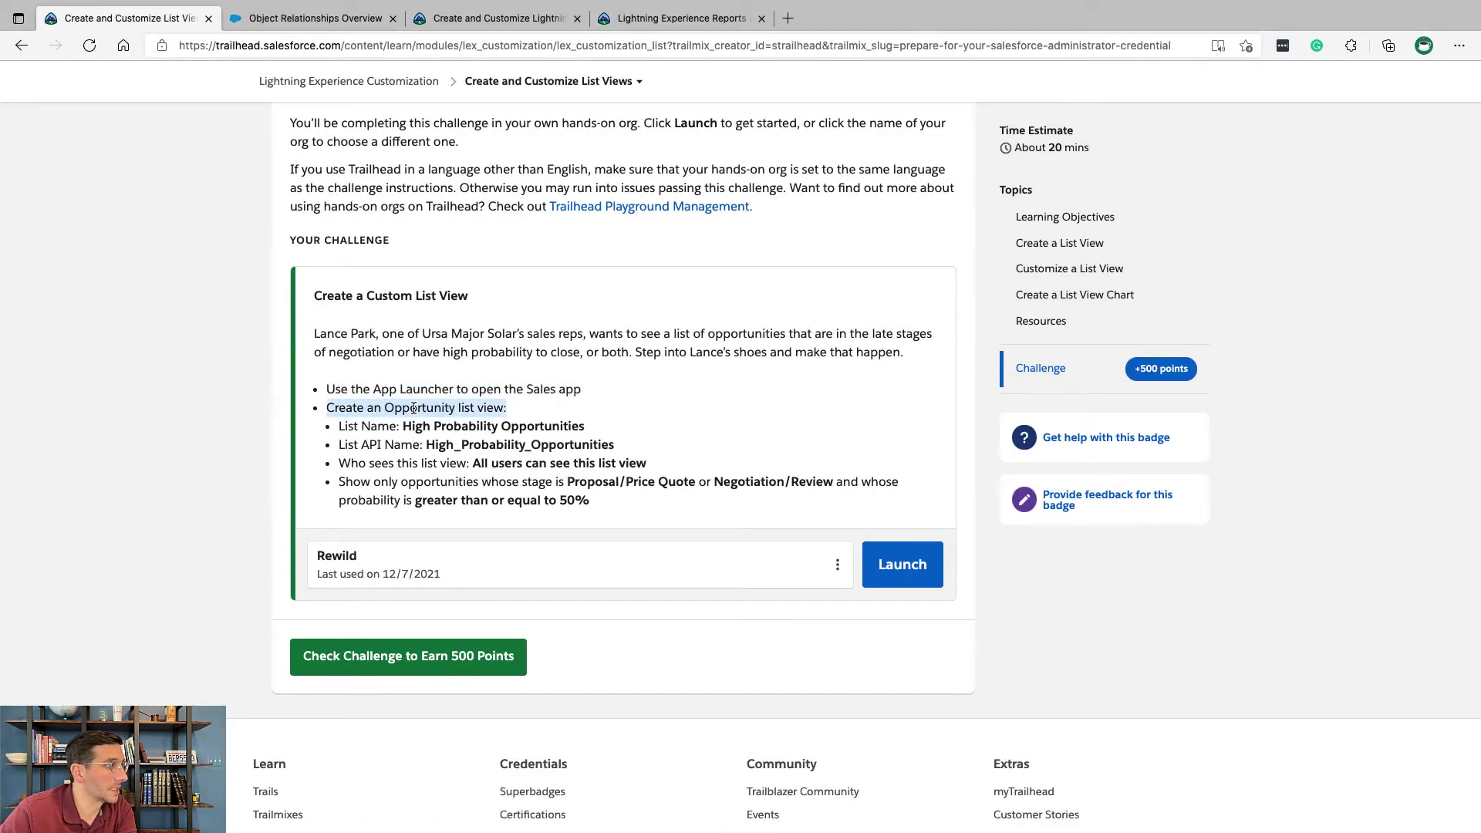
pyautogui.moveTo(402, 426); pyautogui.dragTo(585, 437)
pyautogui.hotkey('ctrl', 'c')
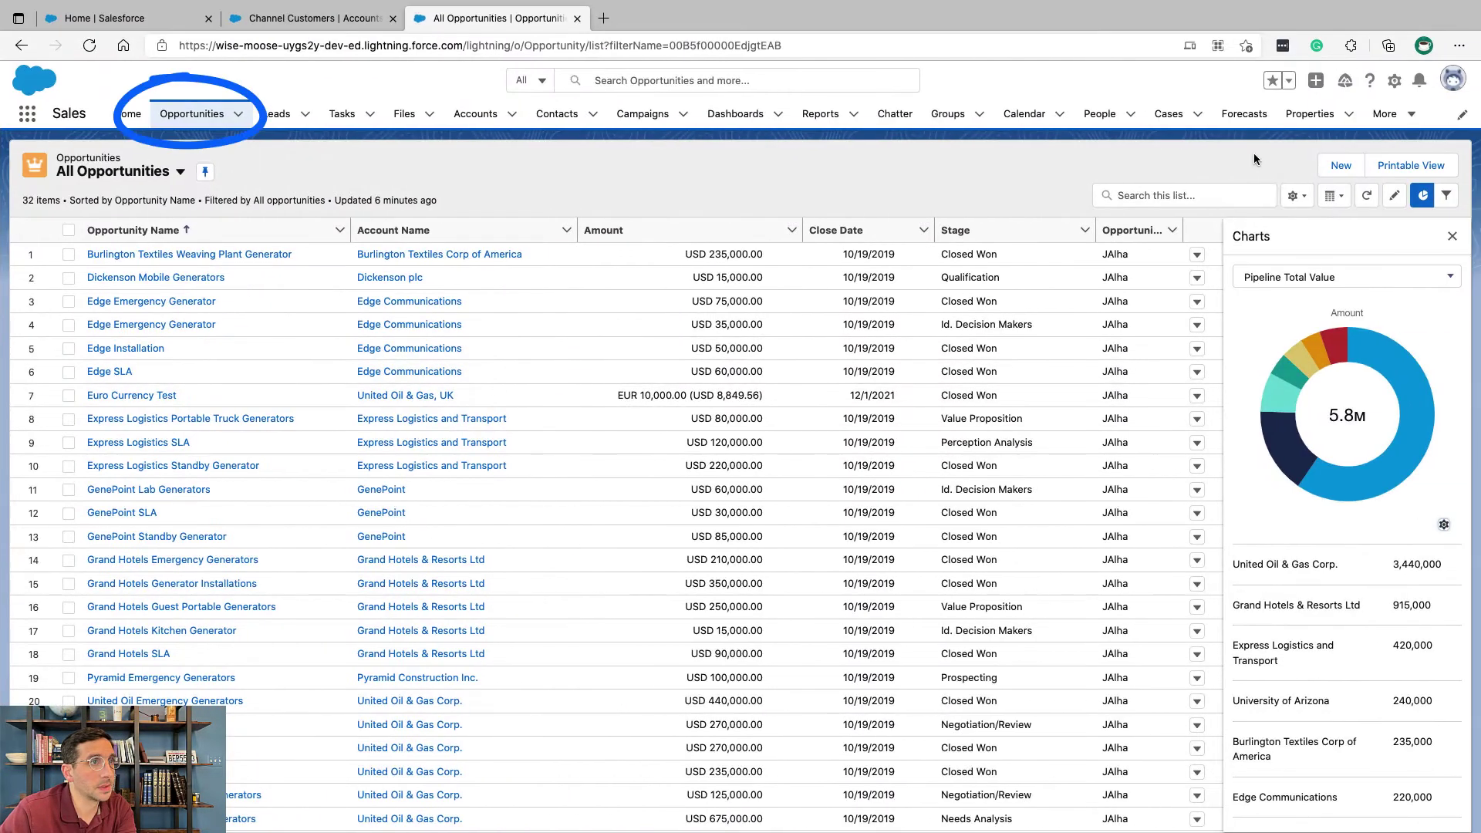
# - Start a new list view named High Probability Opportunities with an auto-filled API name
pyautogui.click(1296, 195)
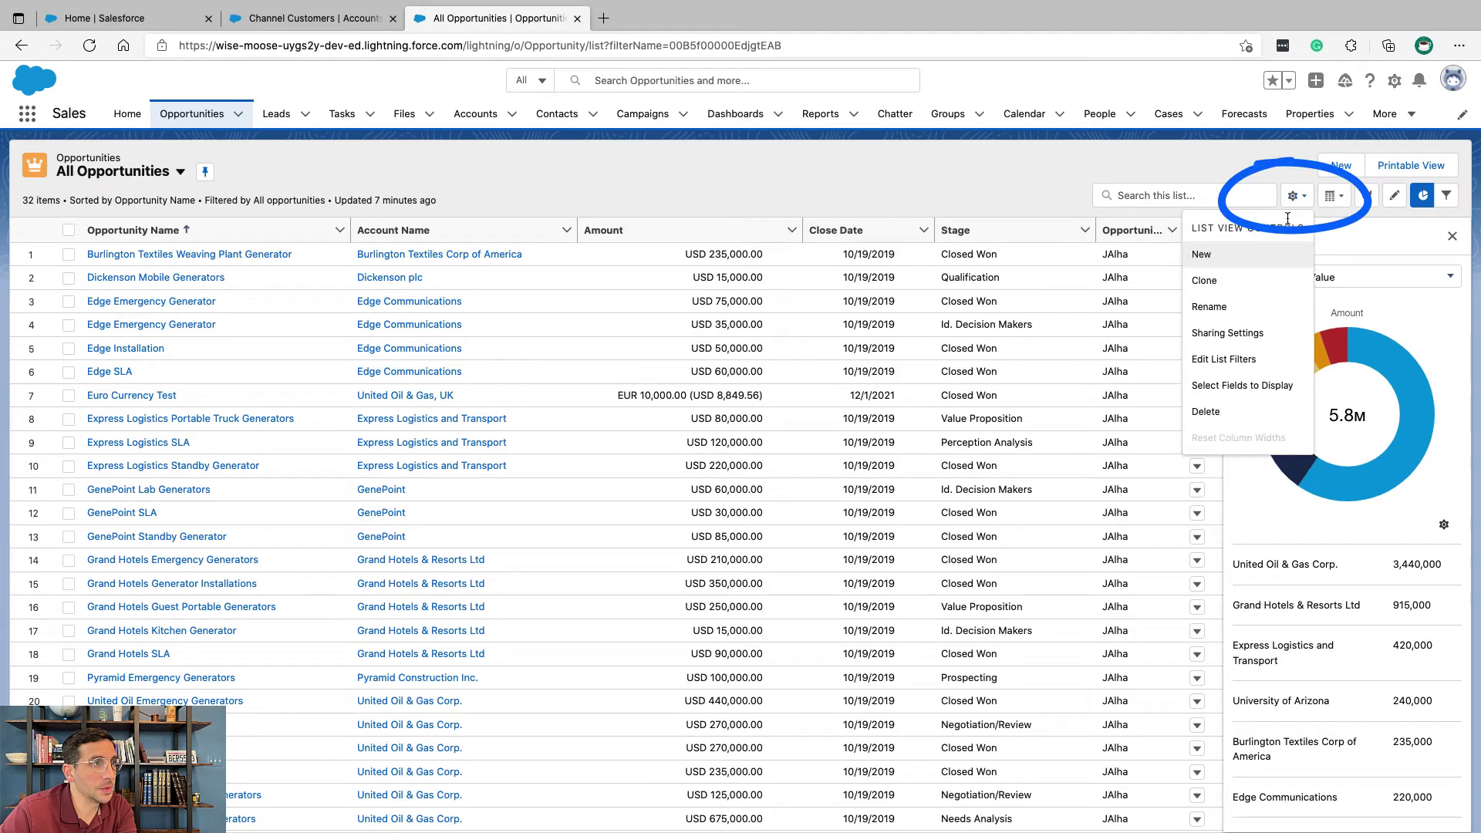
pyautogui.click(1262, 263)
pyautogui.hotkey('ctrl', 'v')
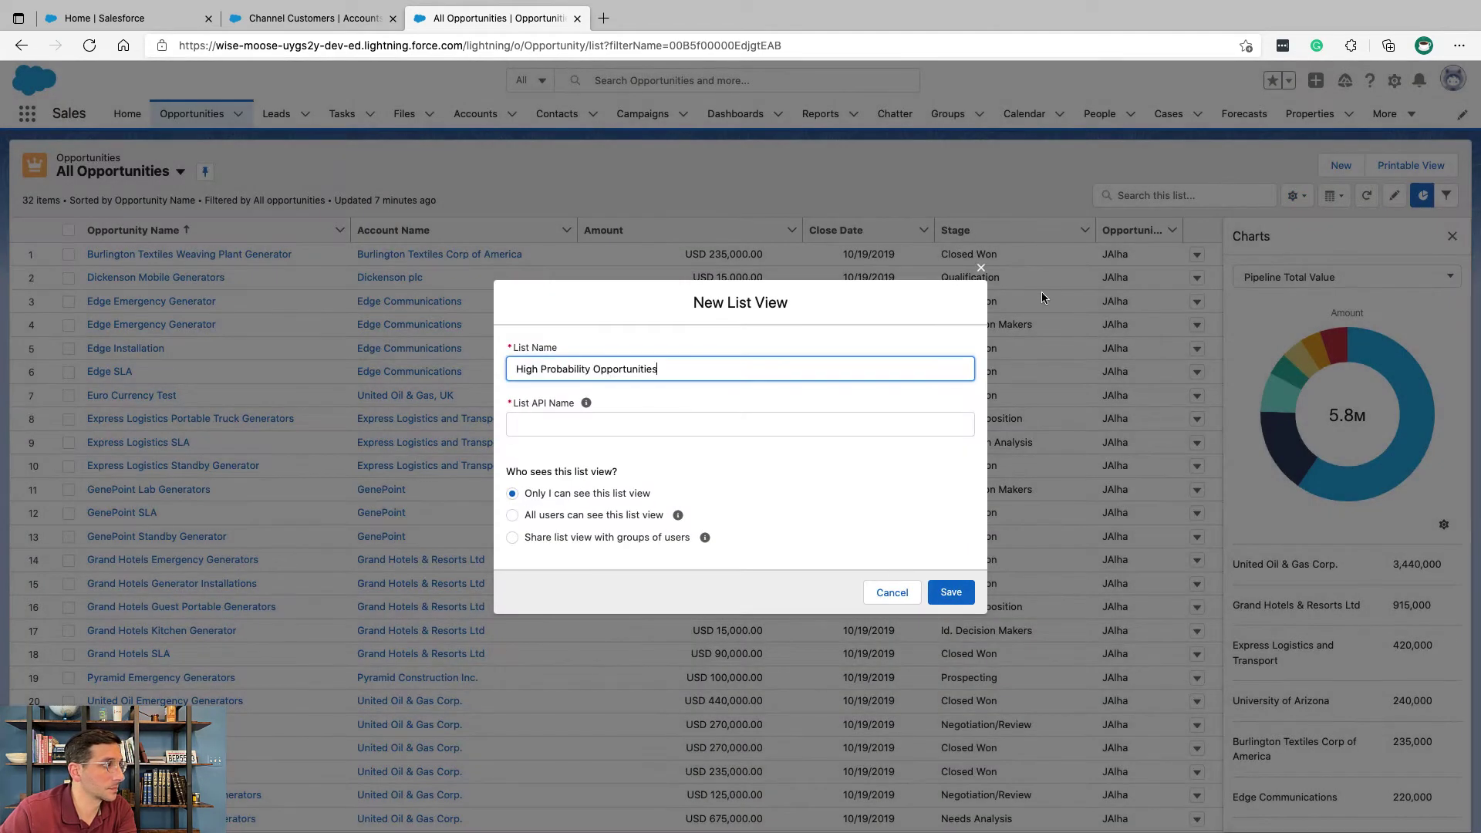
pyautogui.click(870, 426)
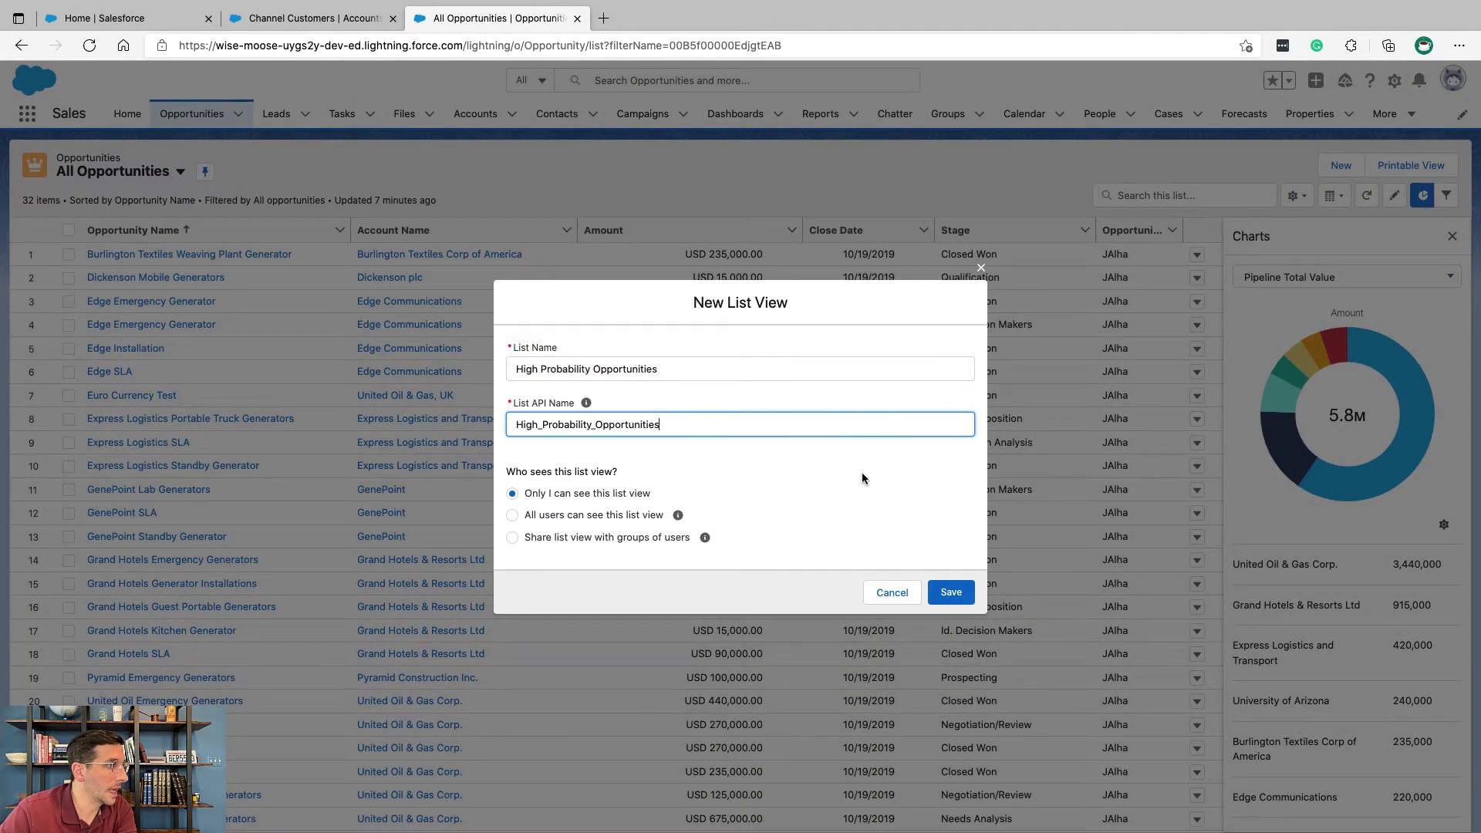
# - After checking the visibility requirement, make the list visible to all users and save it
pyautogui.hotkey('ctrl', 'Left')
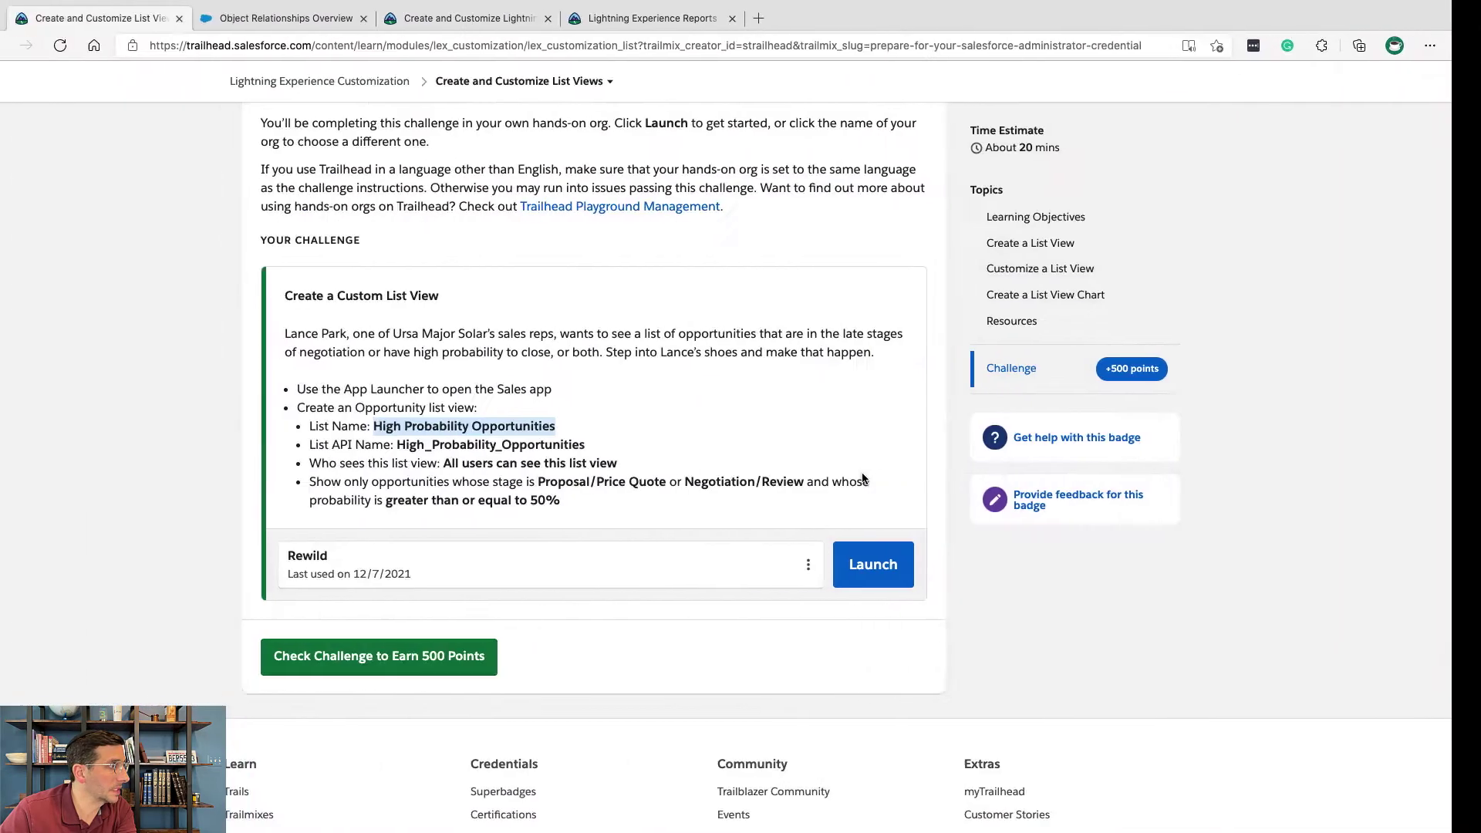
pyautogui.moveTo(648, 462); pyautogui.dragTo(473, 470)
pyautogui.click(481, 477)
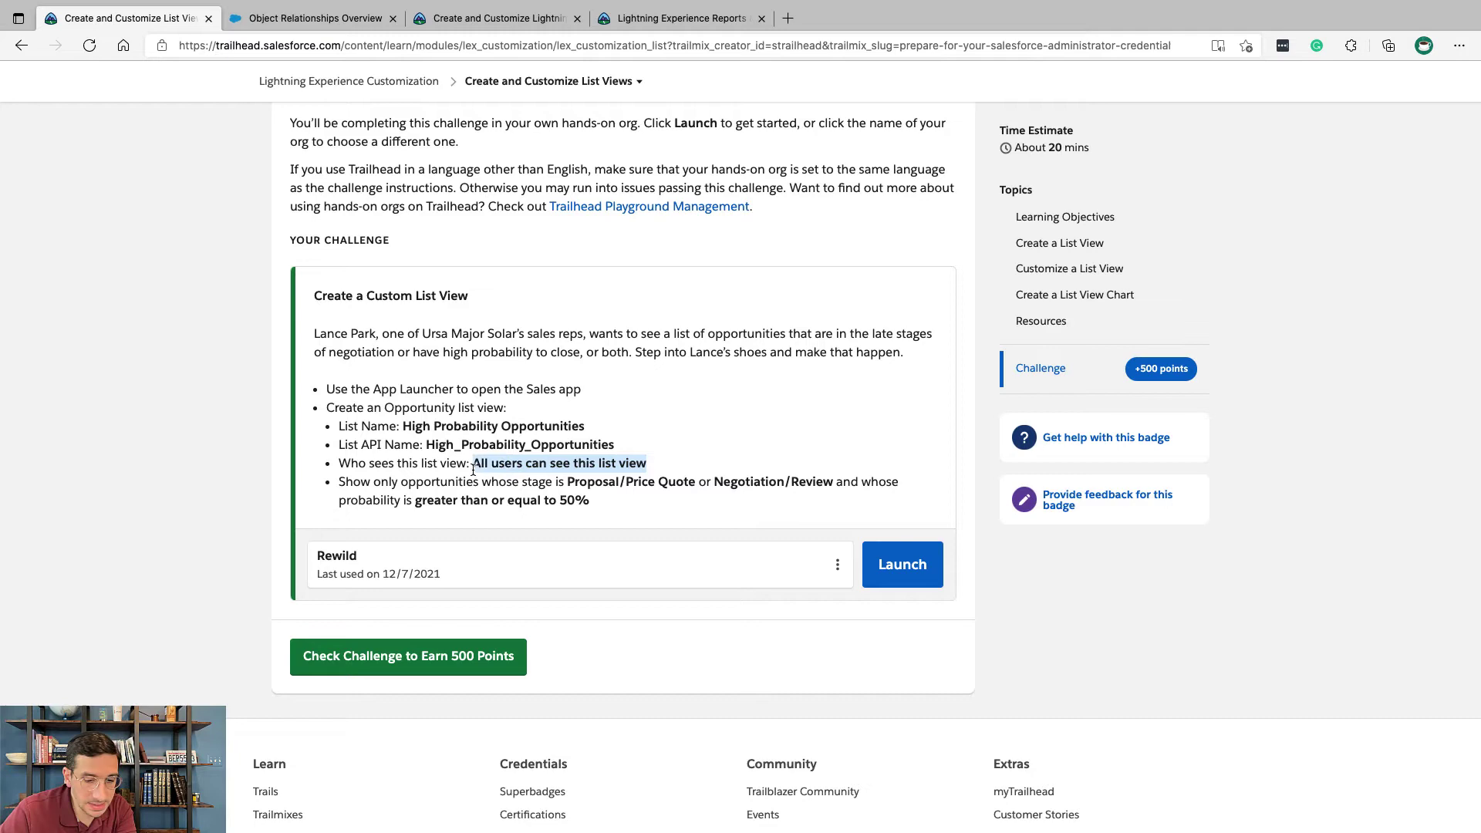
pyautogui.hotkey('ctrl', 'Right')
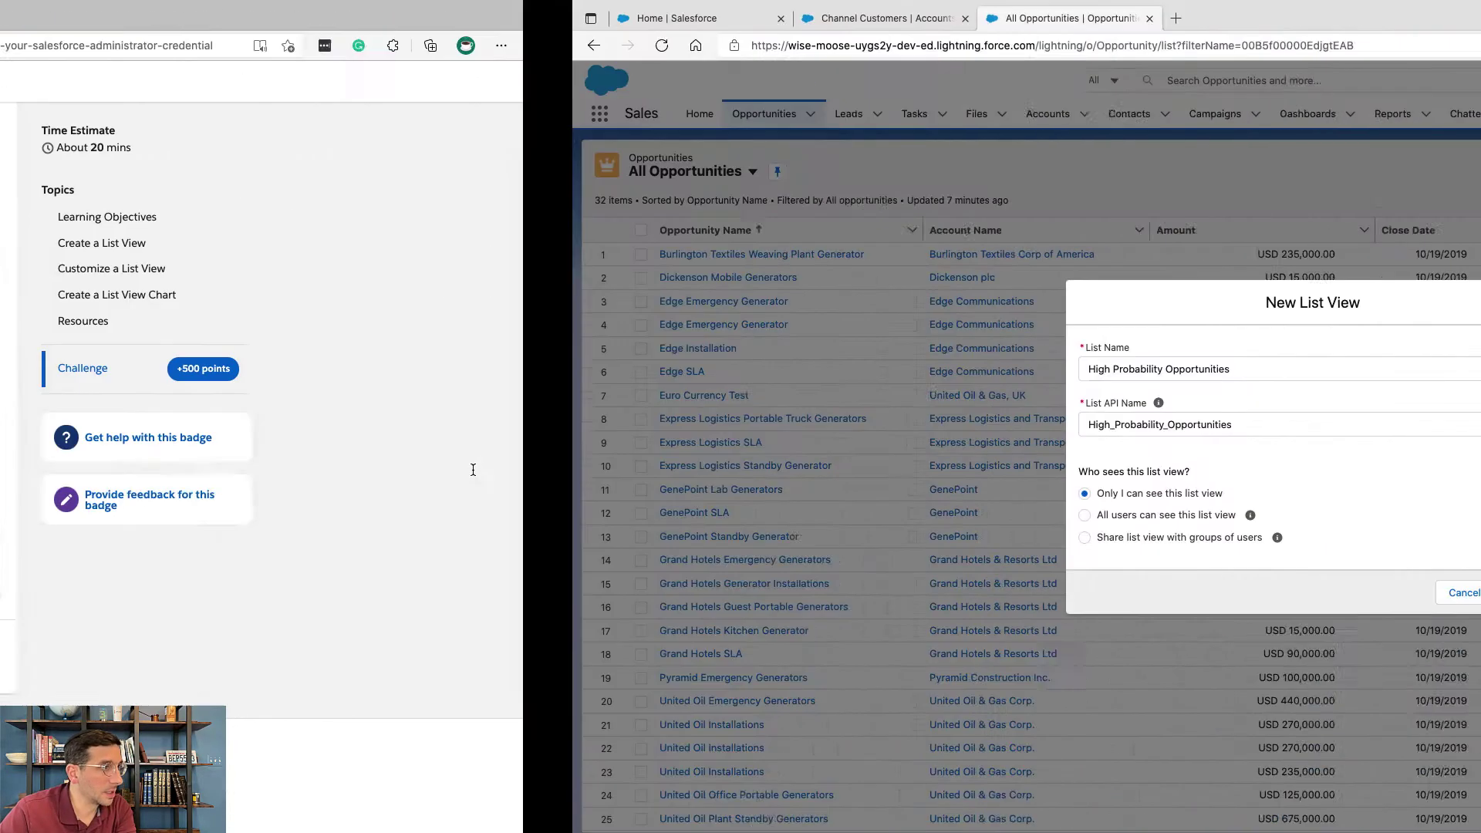
pyautogui.click(571, 519)
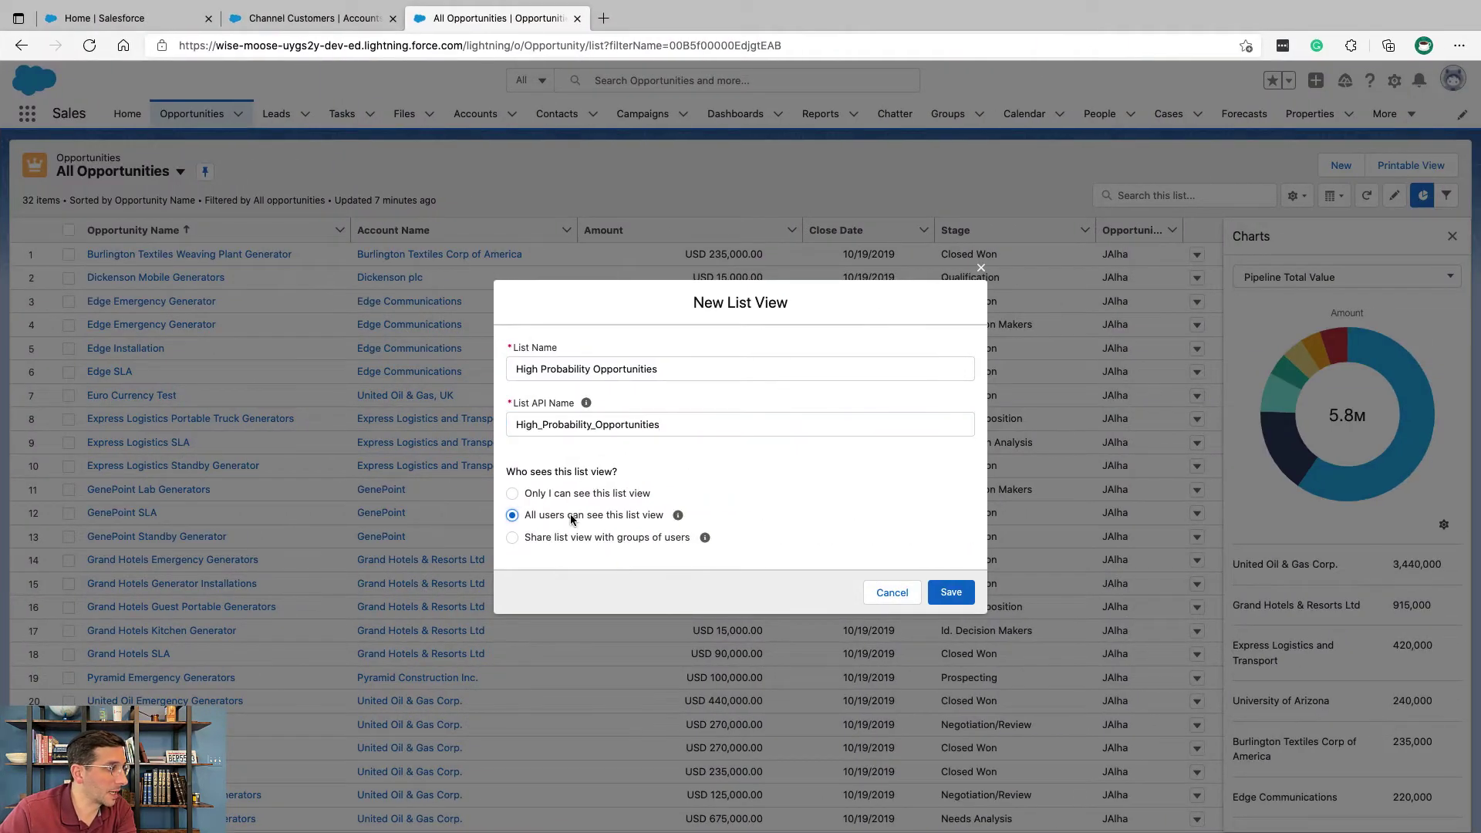
pyautogui.click(961, 593)
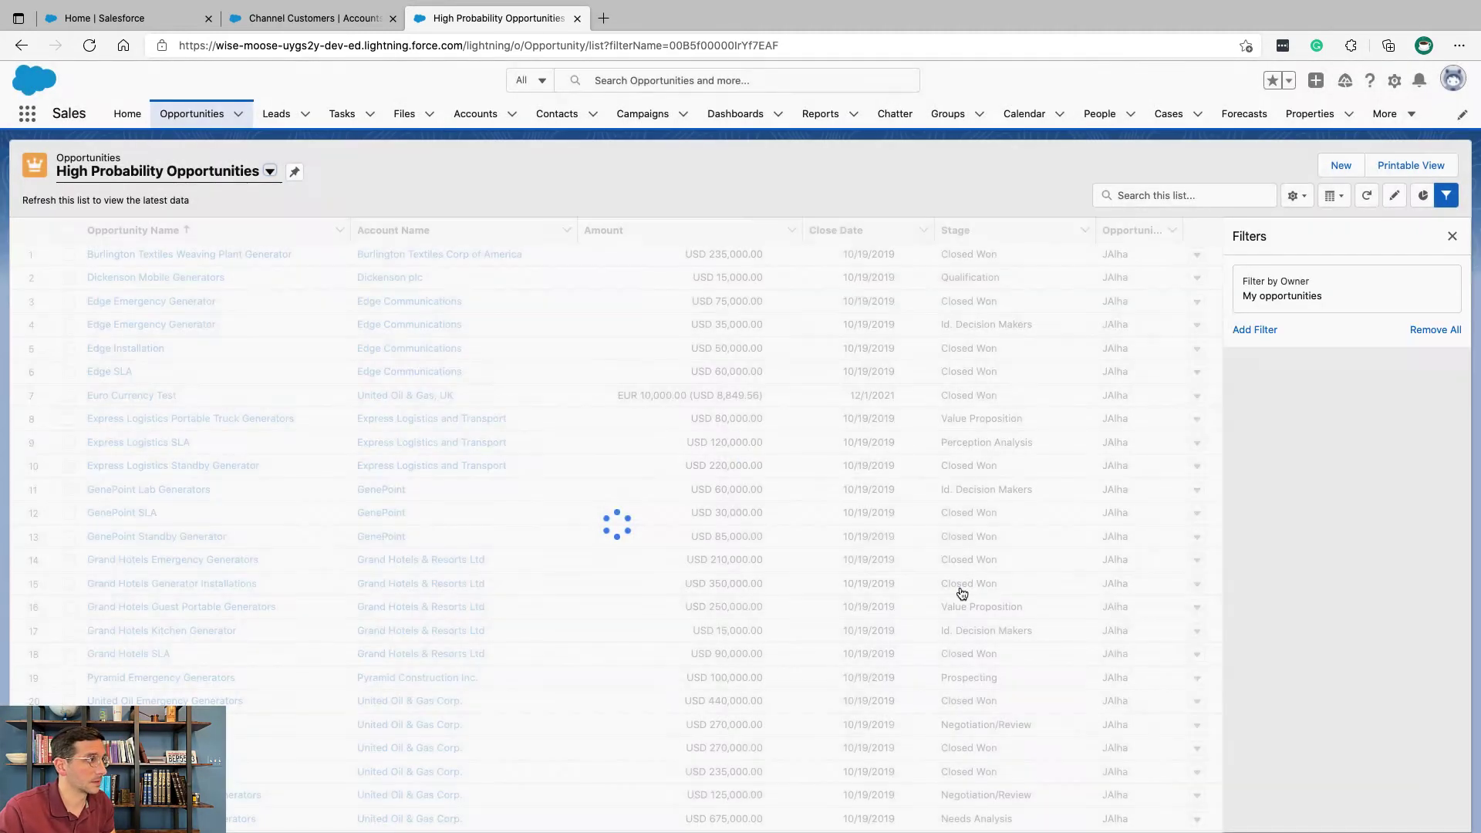
# - Check the required stages in Trailhead, then add a new filter on the Stage field
pyautogui.hotkey('ctrl', 'Left')
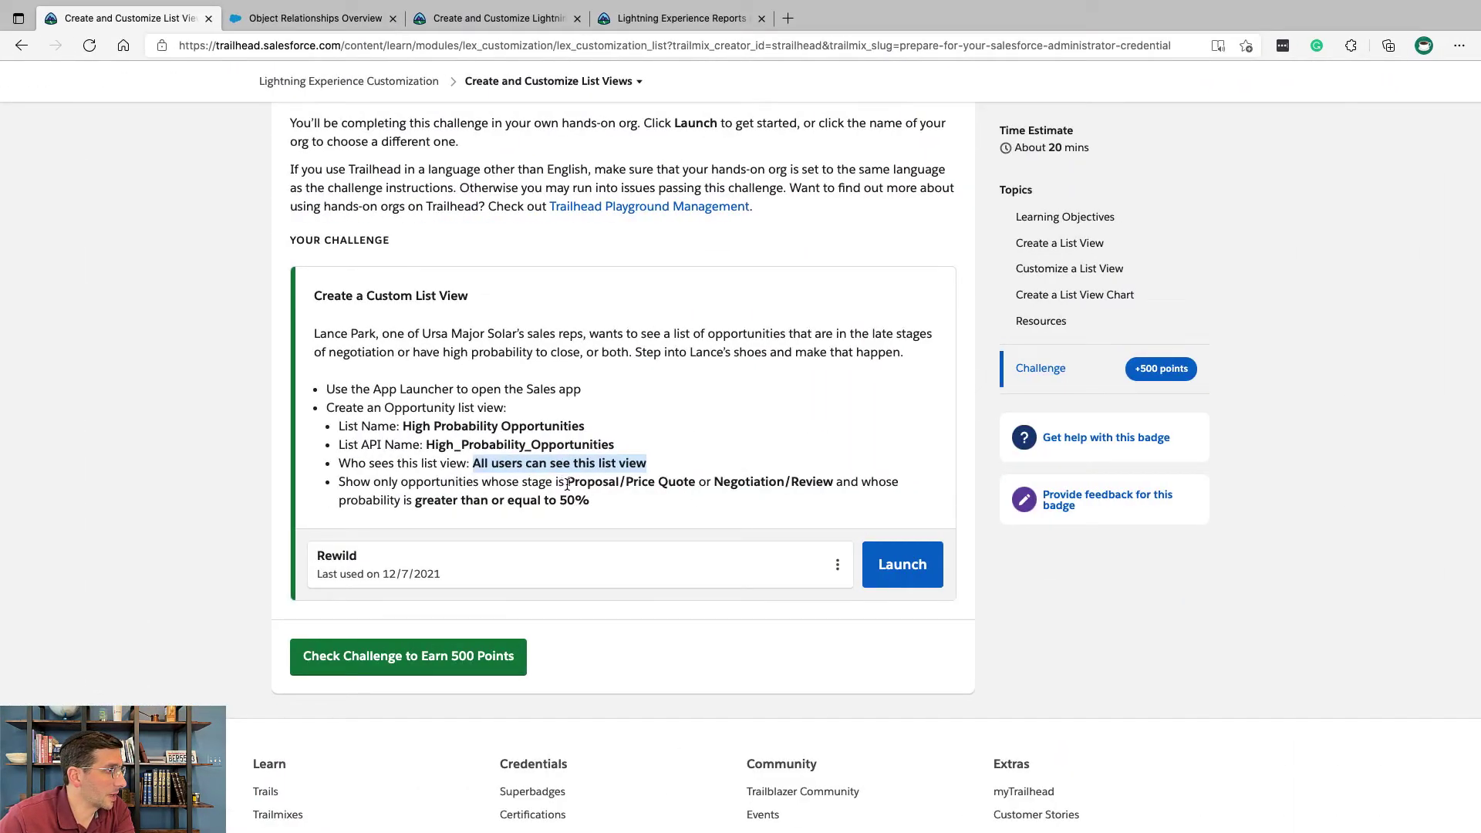
pyautogui.moveTo(567, 482); pyautogui.dragTo(698, 482)
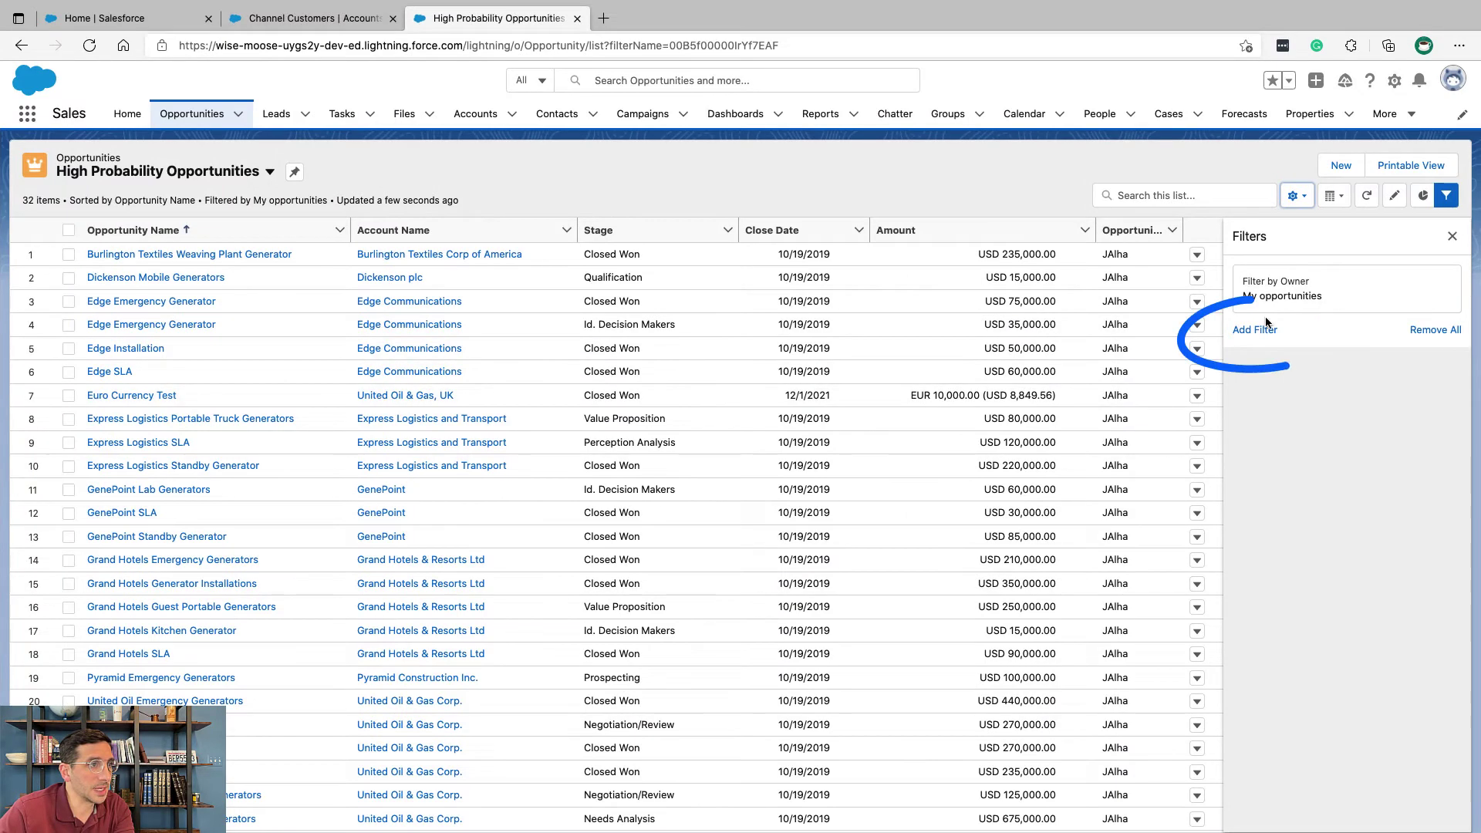
pyautogui.click(1266, 327)
pyautogui.click(1101, 287)
pyautogui.scroll(-5, 1093, 409)
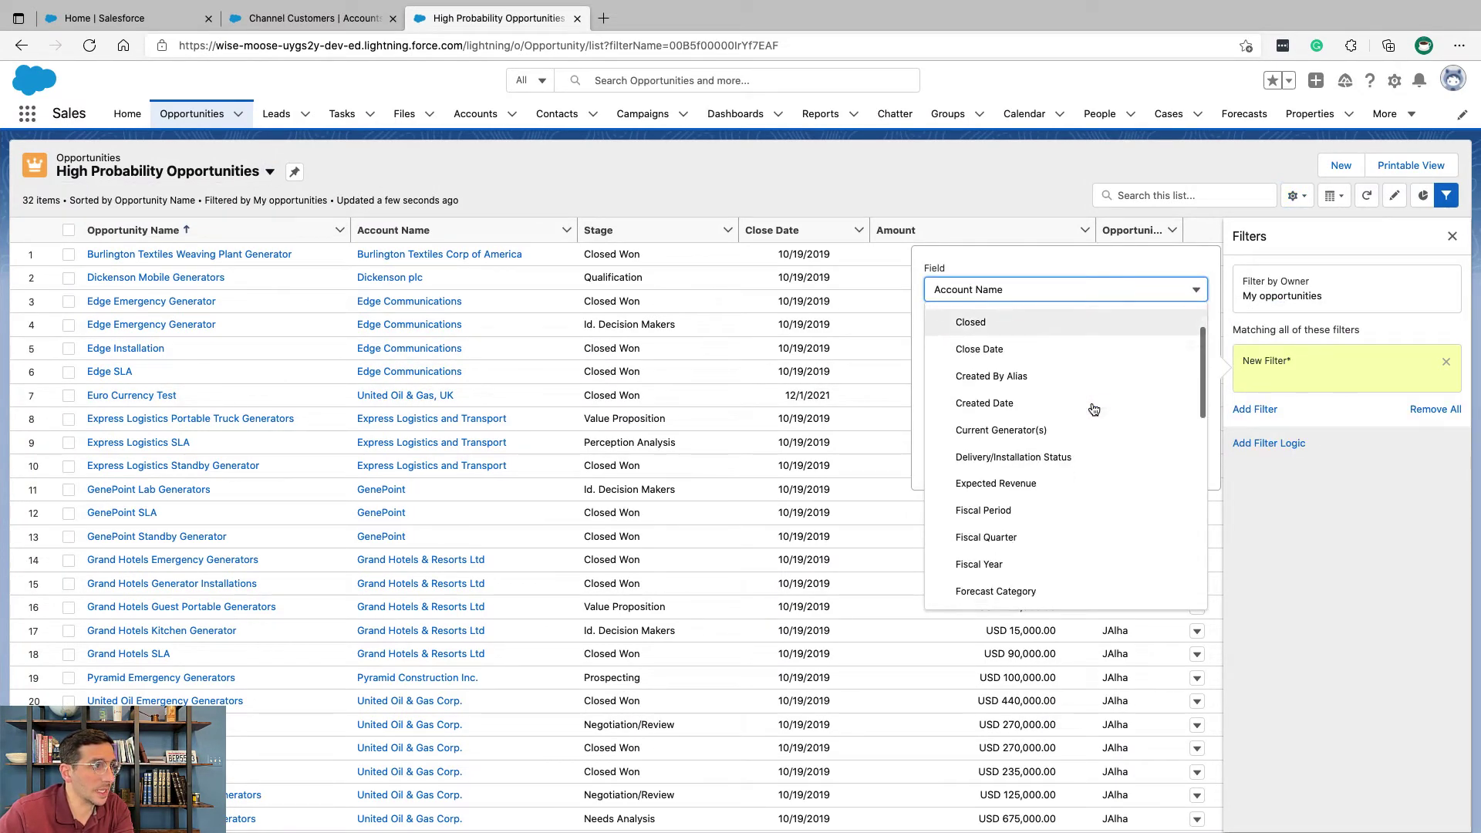
pyautogui.scroll(-4, 1094, 409)
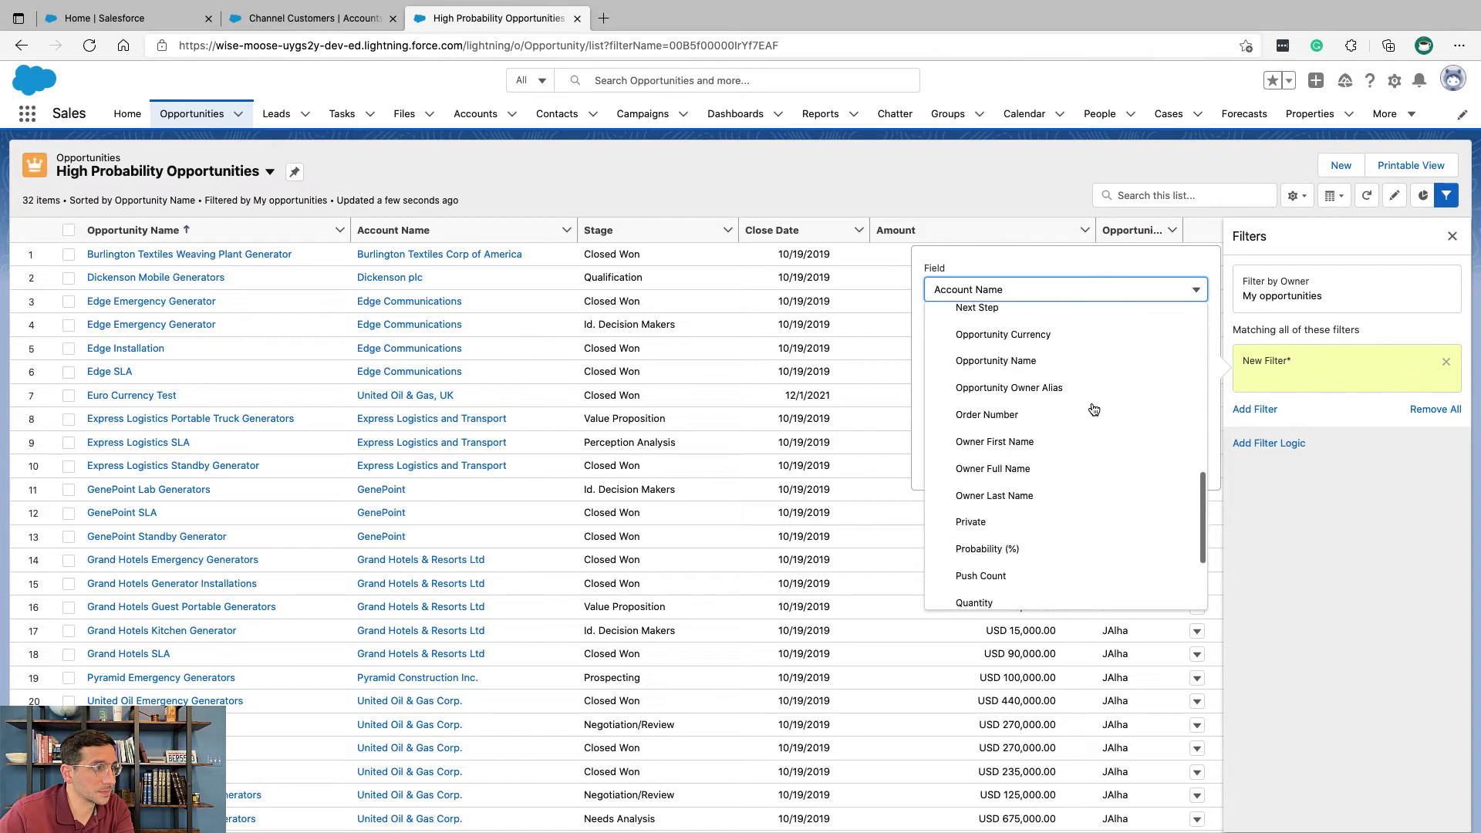
pyautogui.click(1068, 517)
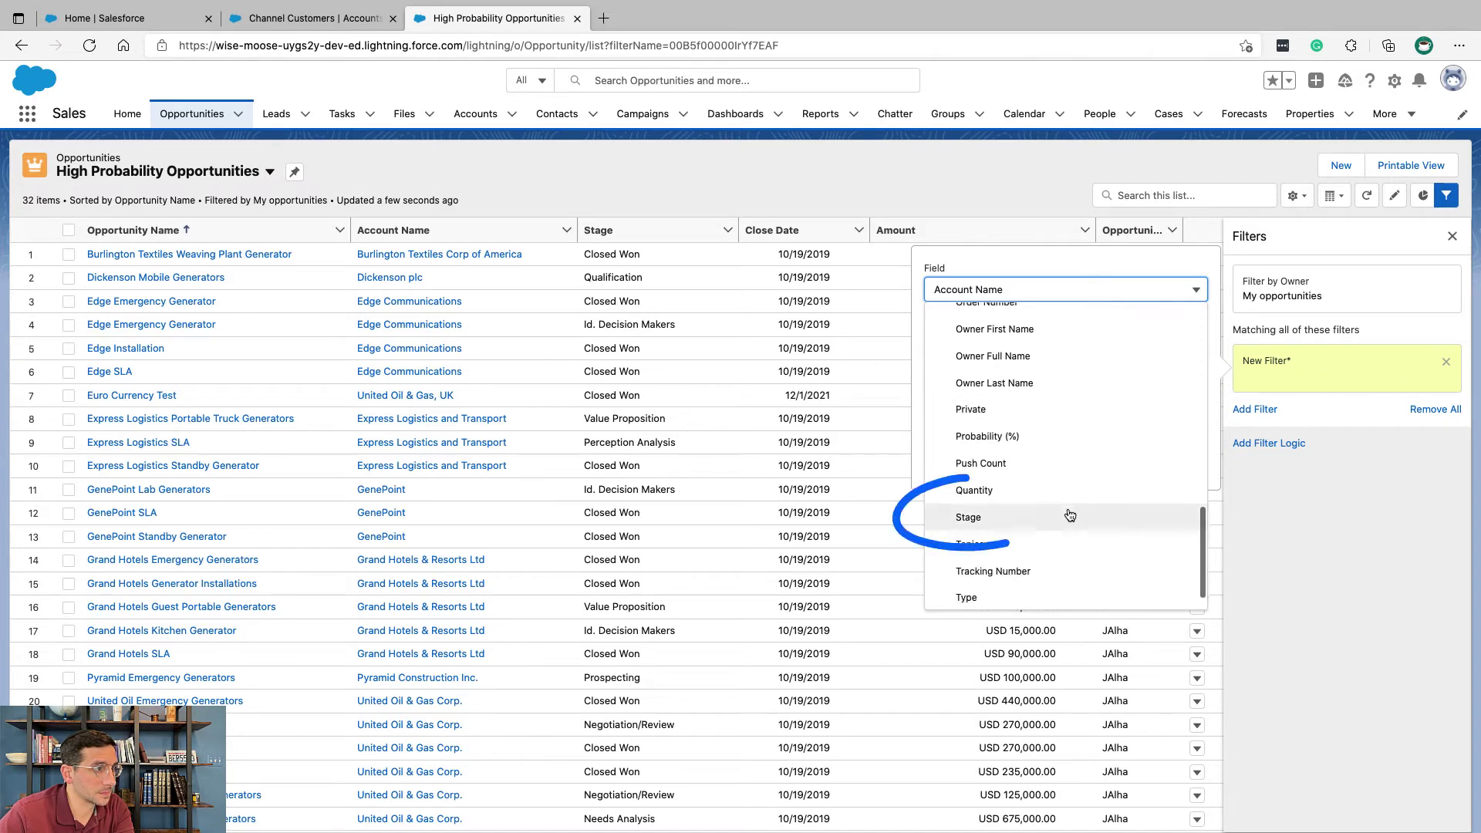
# - Select the Proposal/Price Quote and Negotiation/Review stage values and apply the filter
pyautogui.click(1067, 424)
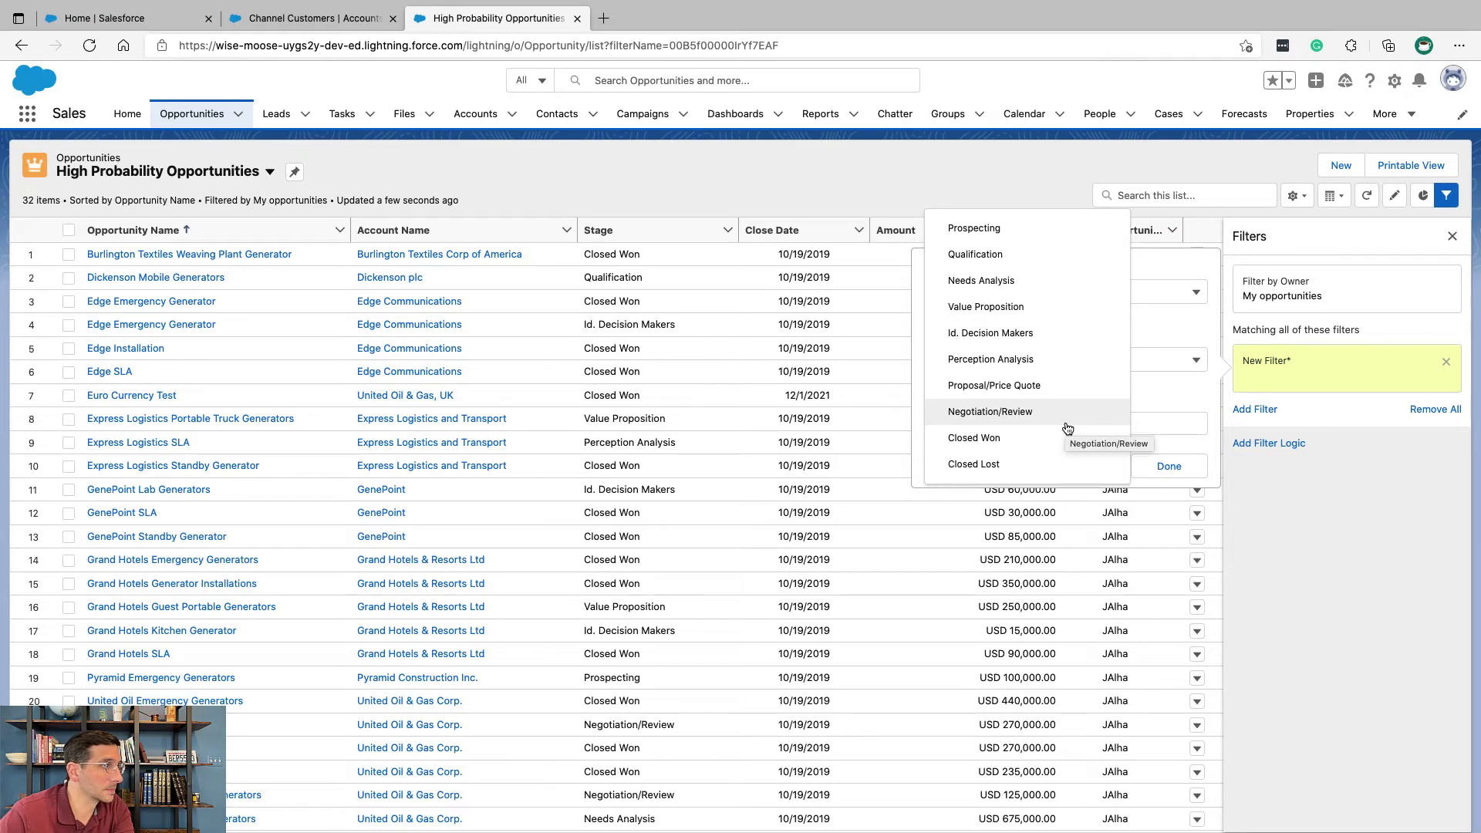
pyautogui.hotkey('ctrl', 'Left')
pyautogui.hotkey('ctrl', 'Right')
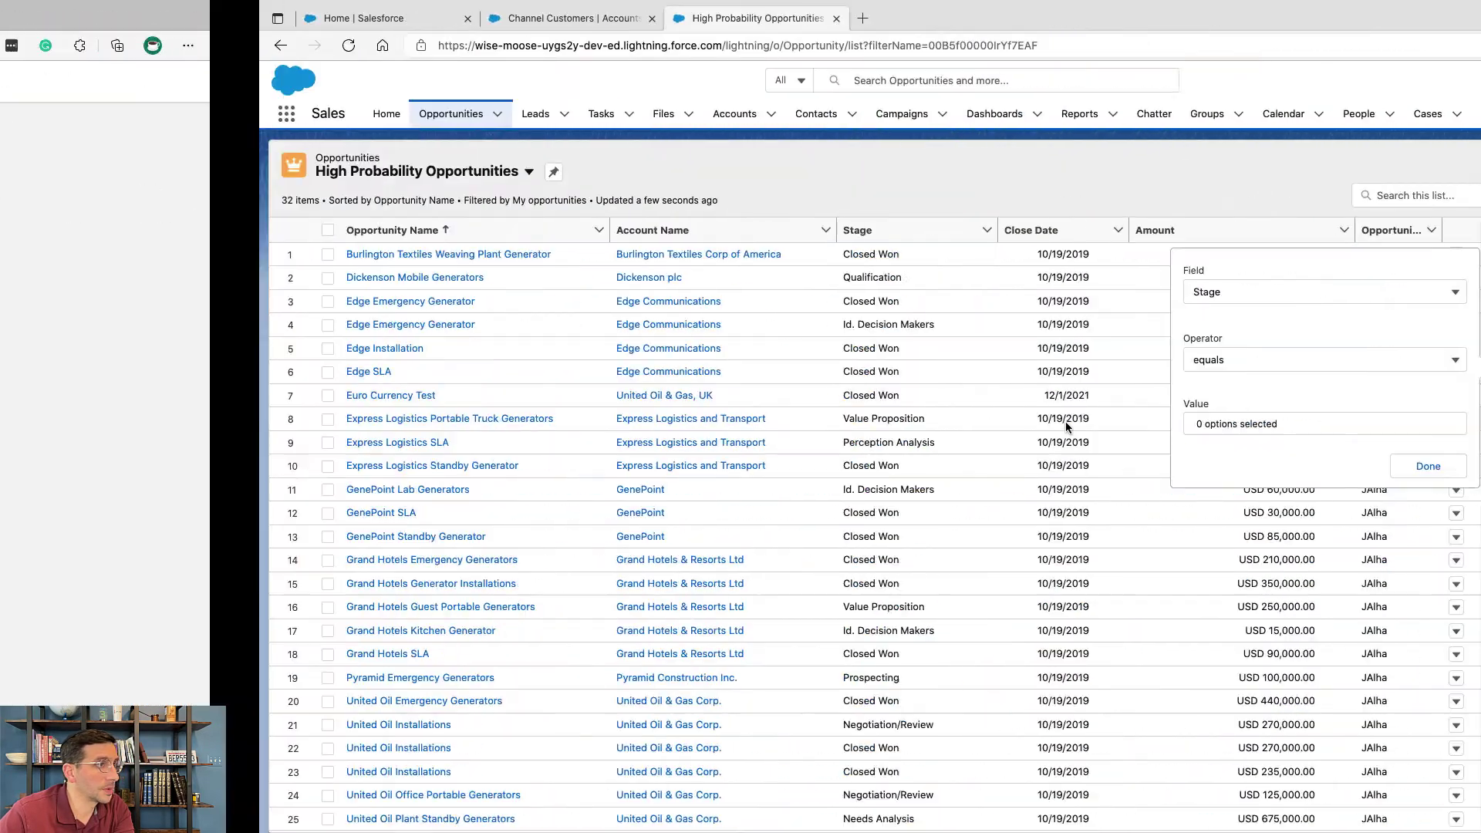
pyautogui.click(1103, 423)
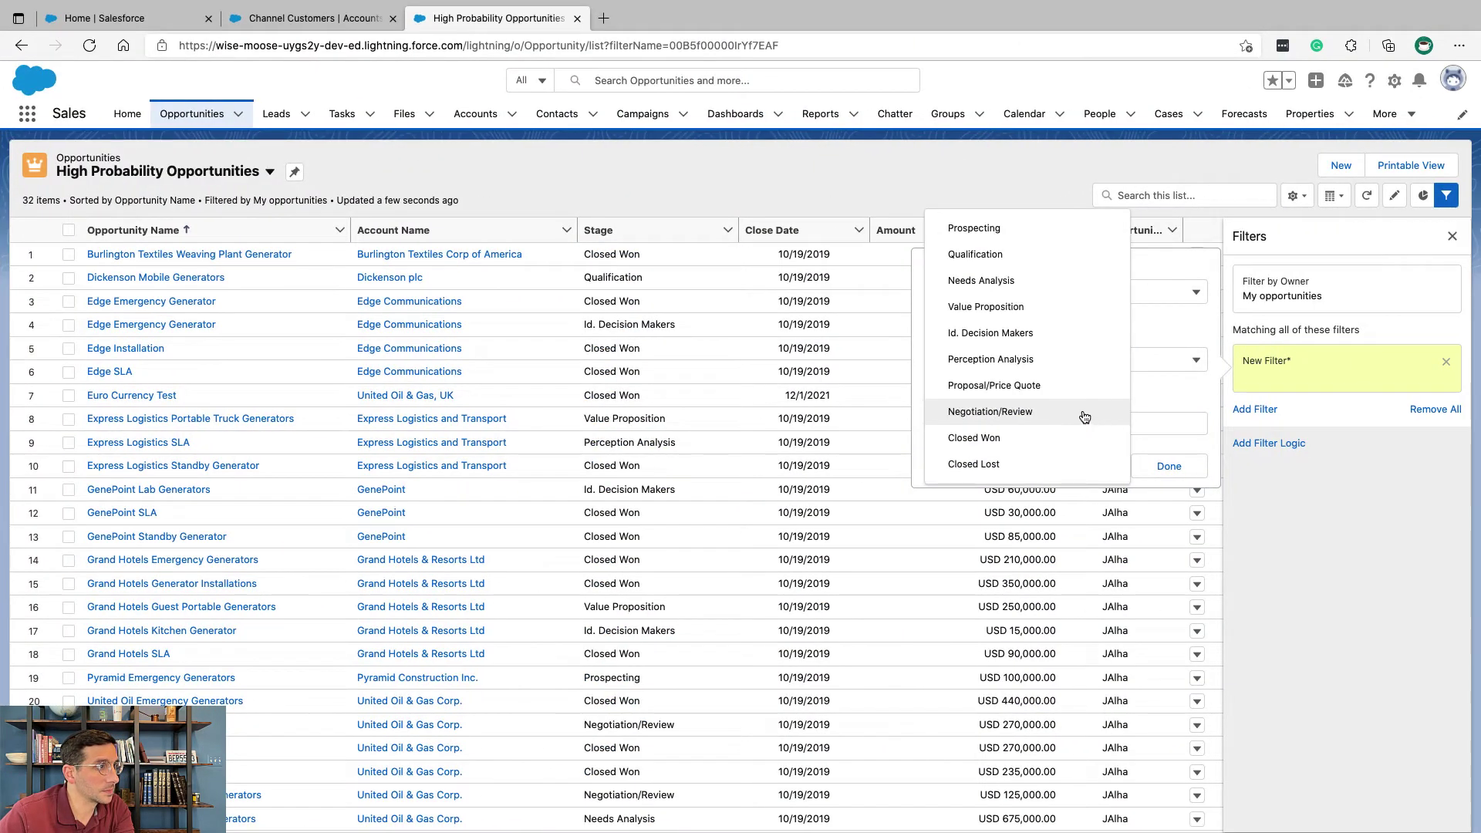
pyautogui.click(1078, 386)
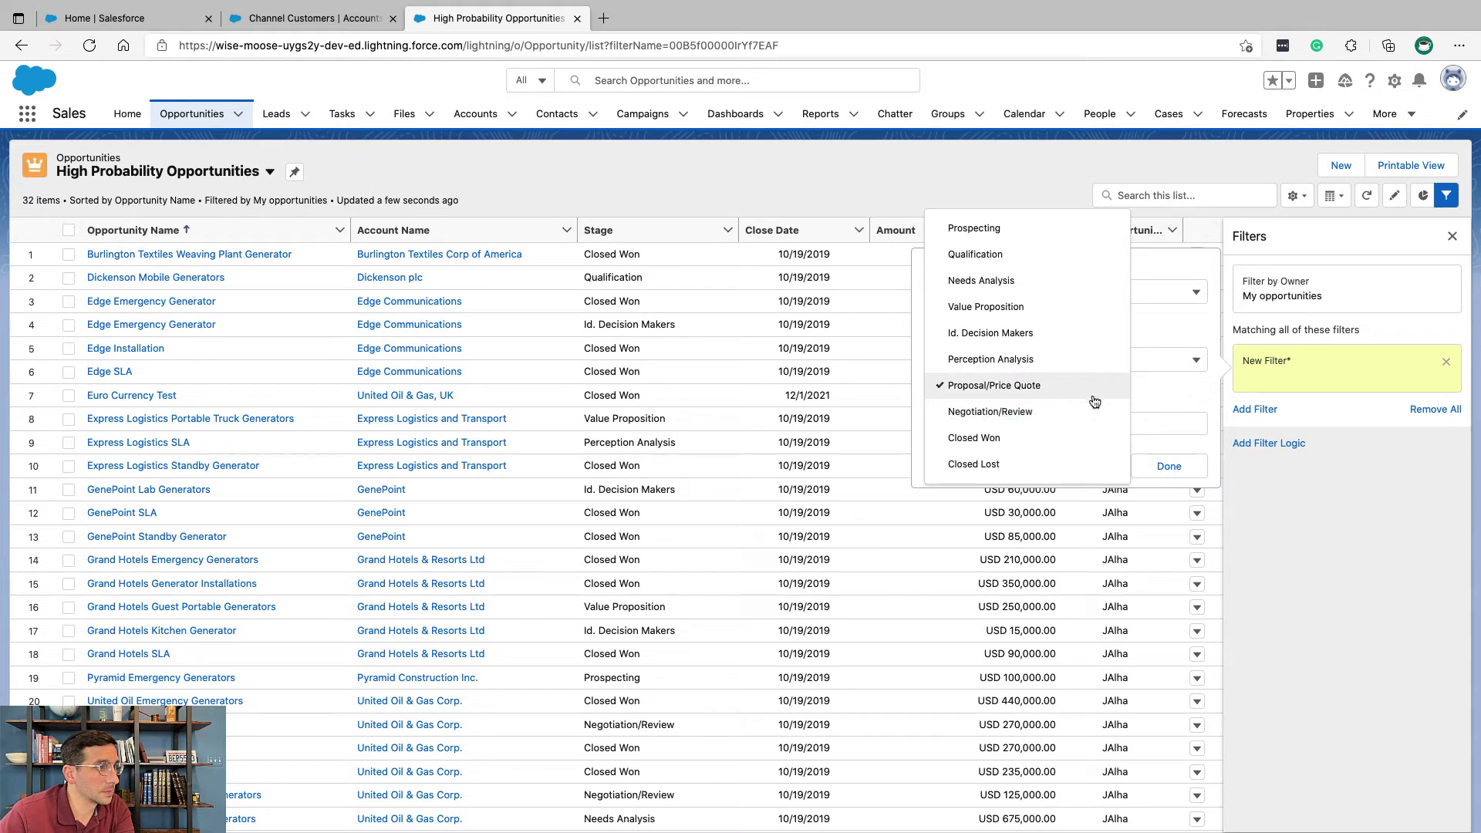
pyautogui.click(1086, 411)
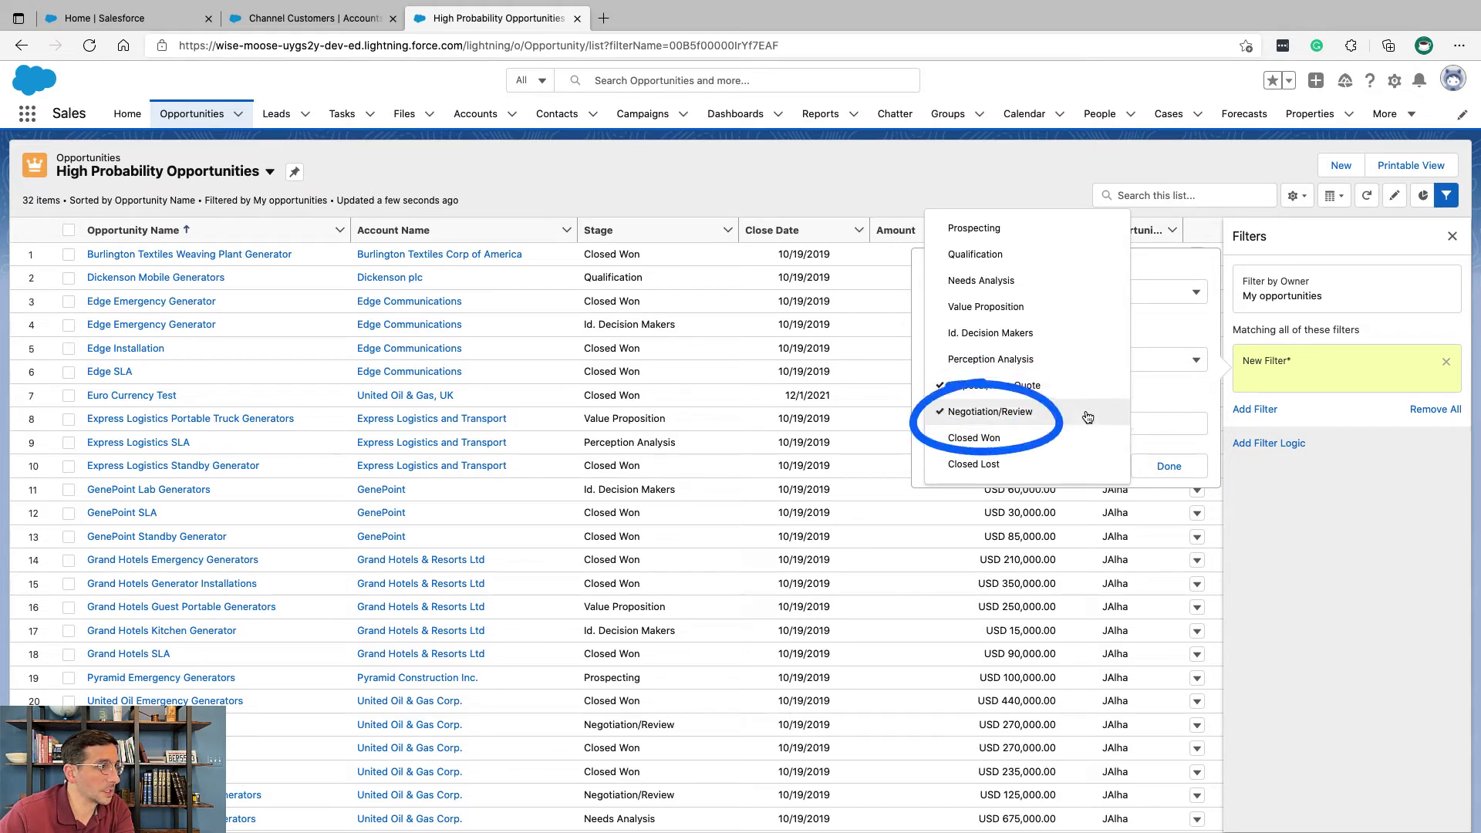
pyautogui.click(1159, 437)
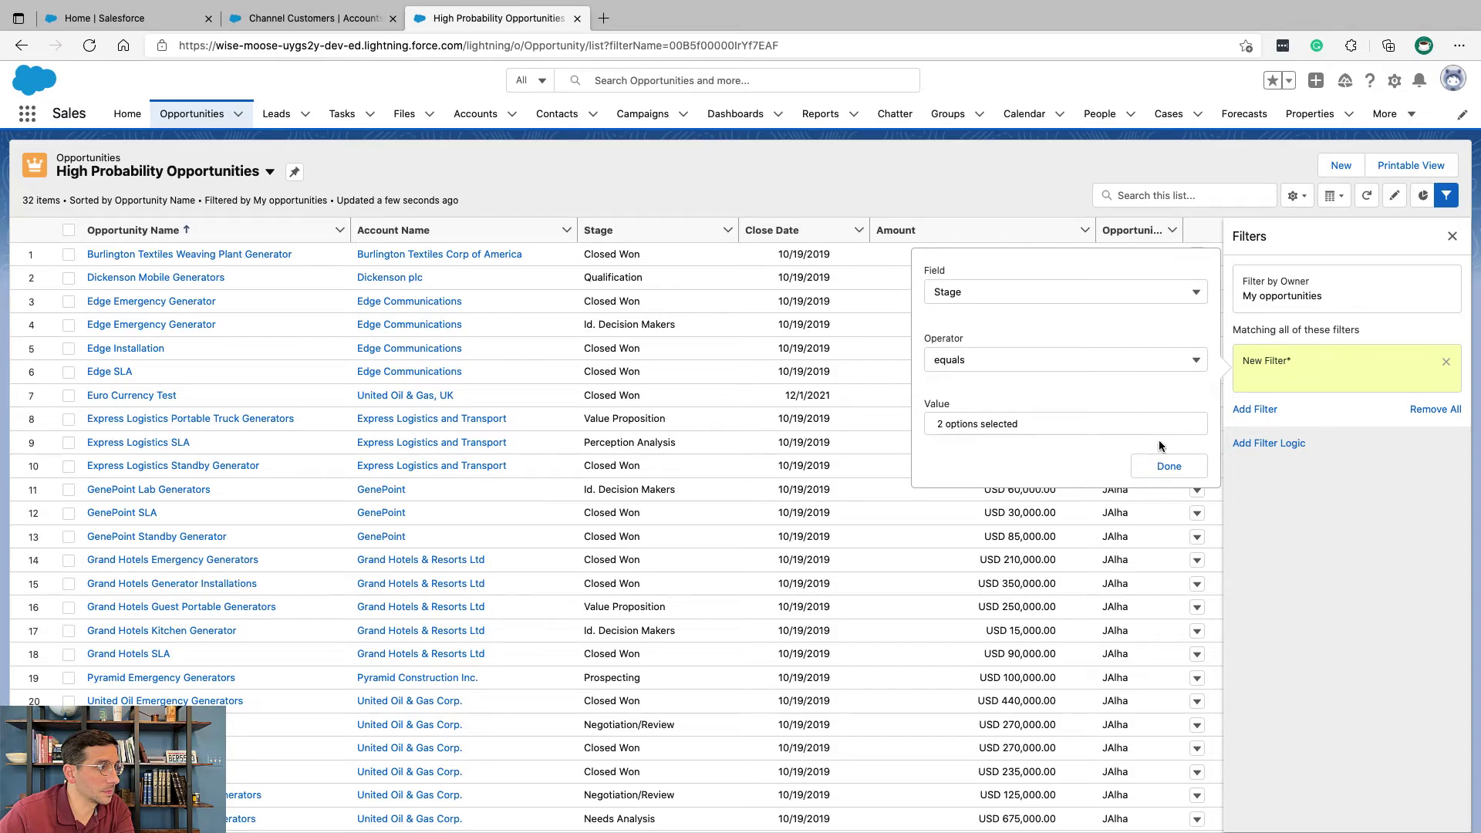
pyautogui.hotkey('ctrl', 'Left')
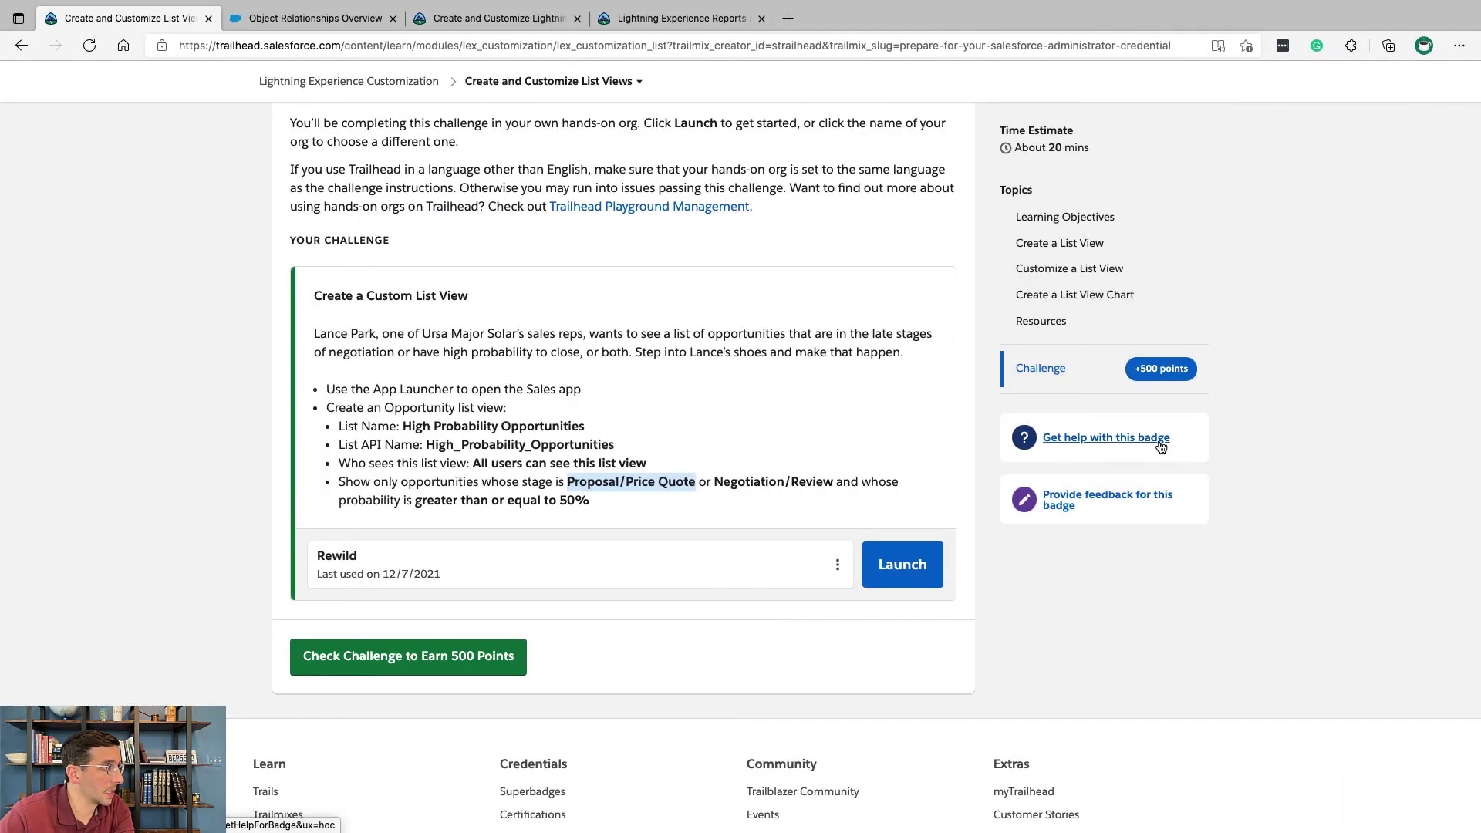
pyautogui.hotkey('ctrl', 'Right')
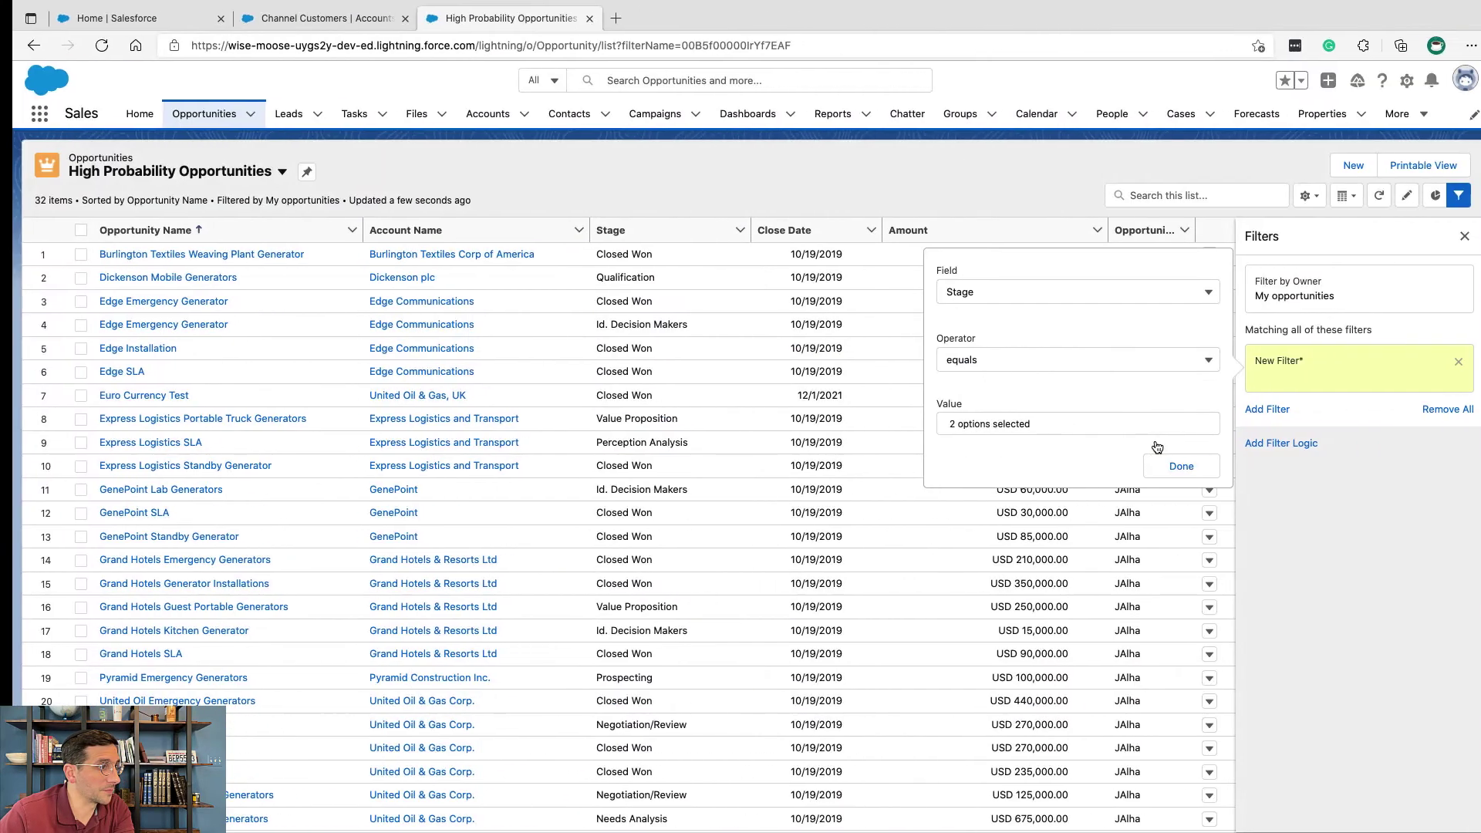
pyautogui.click(1169, 463)
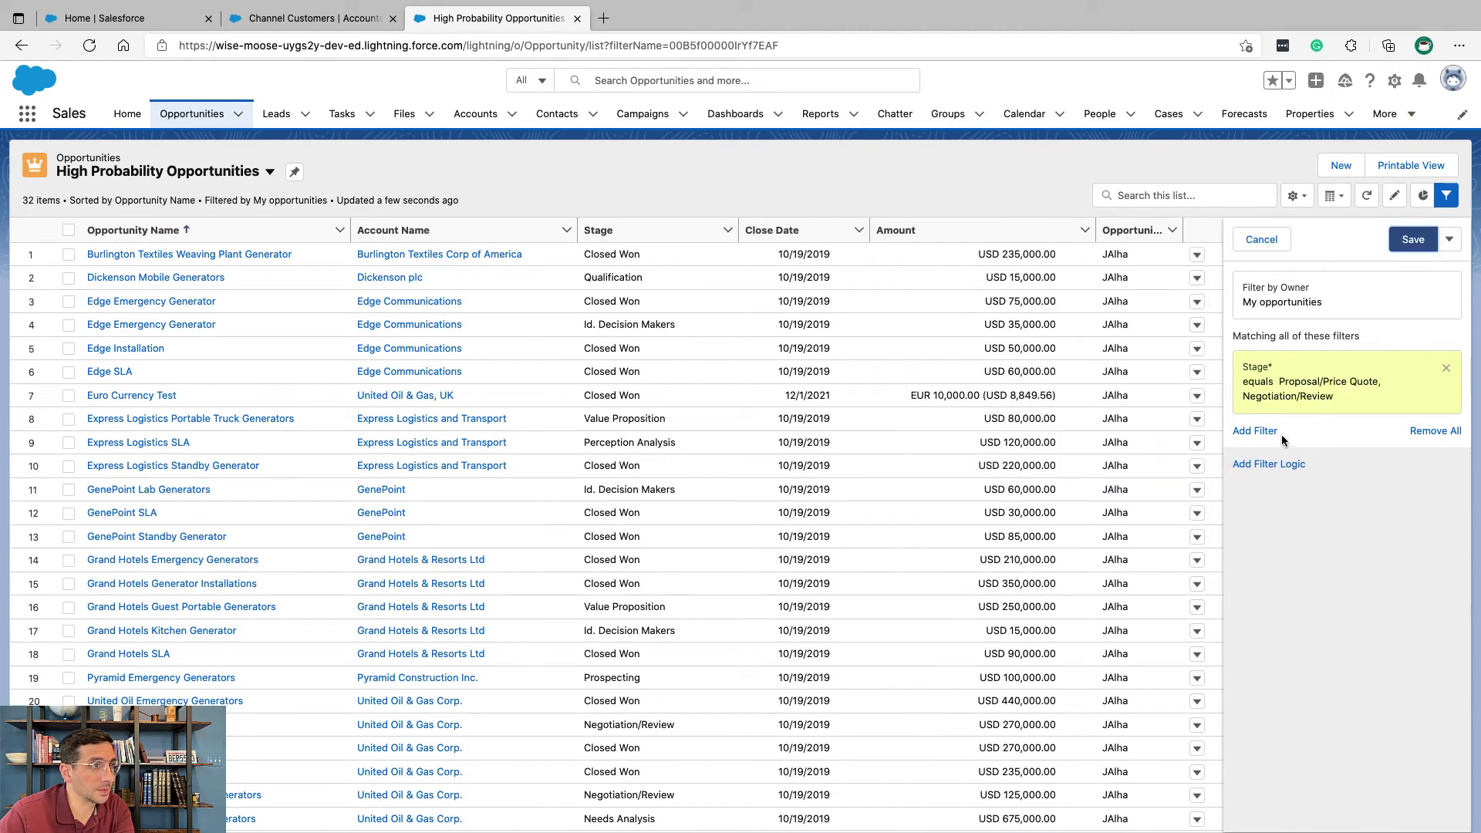
# - Add a second filter on Probability (%) with a greater-than comparison
pyautogui.click(1267, 436)
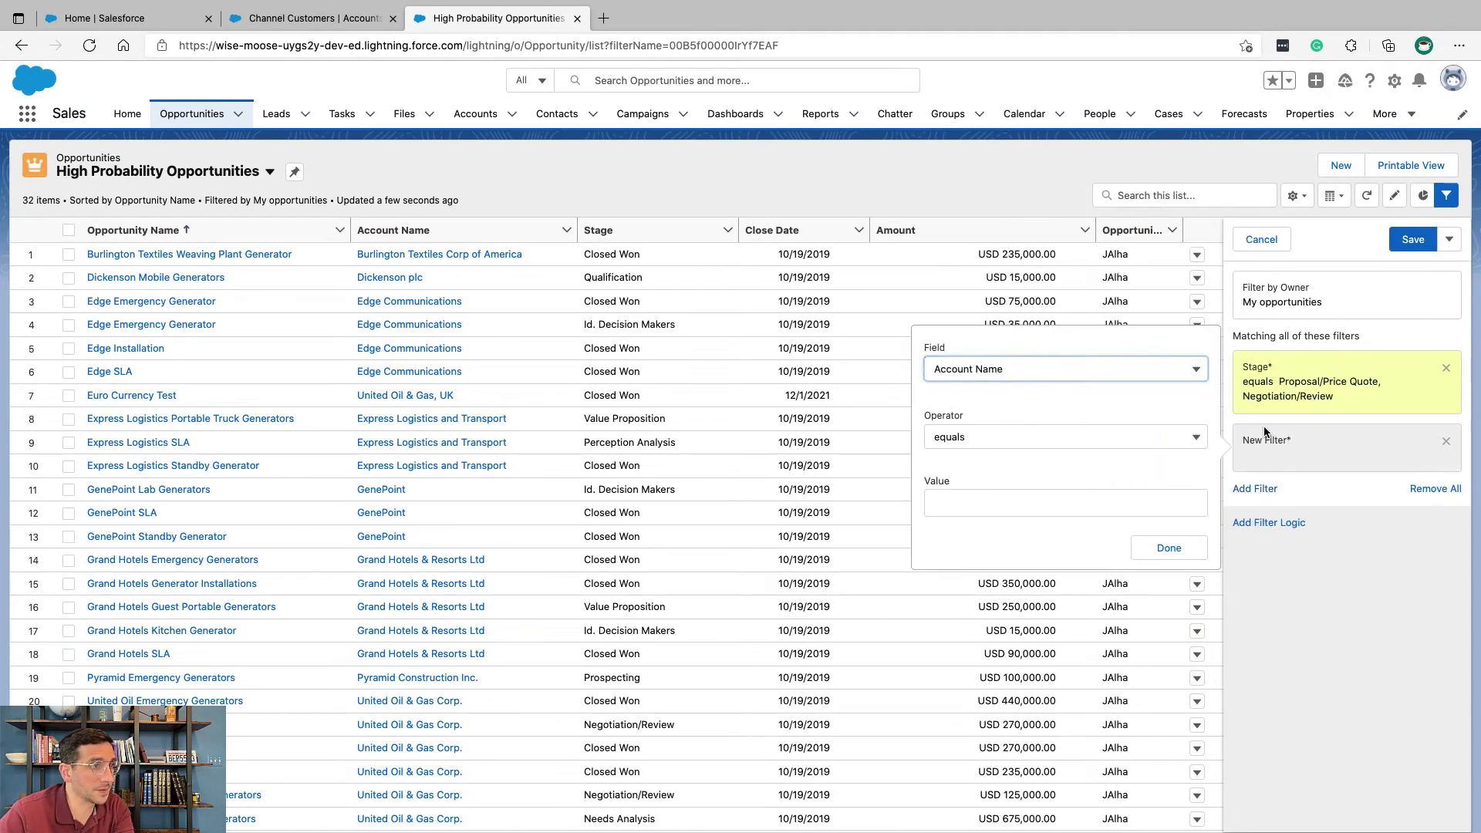
pyautogui.click(1101, 379)
pyautogui.scroll(-5, 1087, 493)
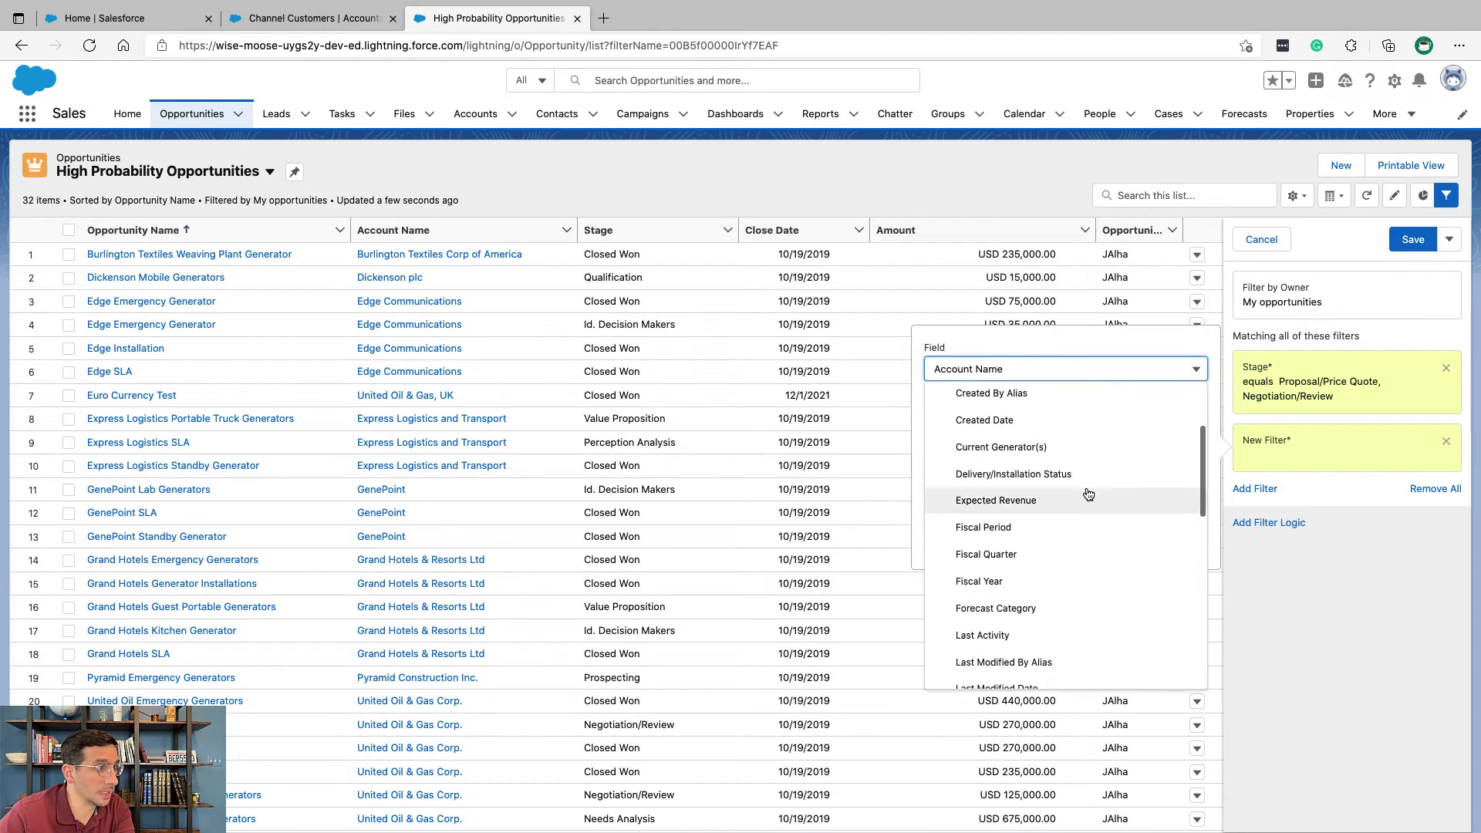
pyautogui.scroll(-10, 1087, 494)
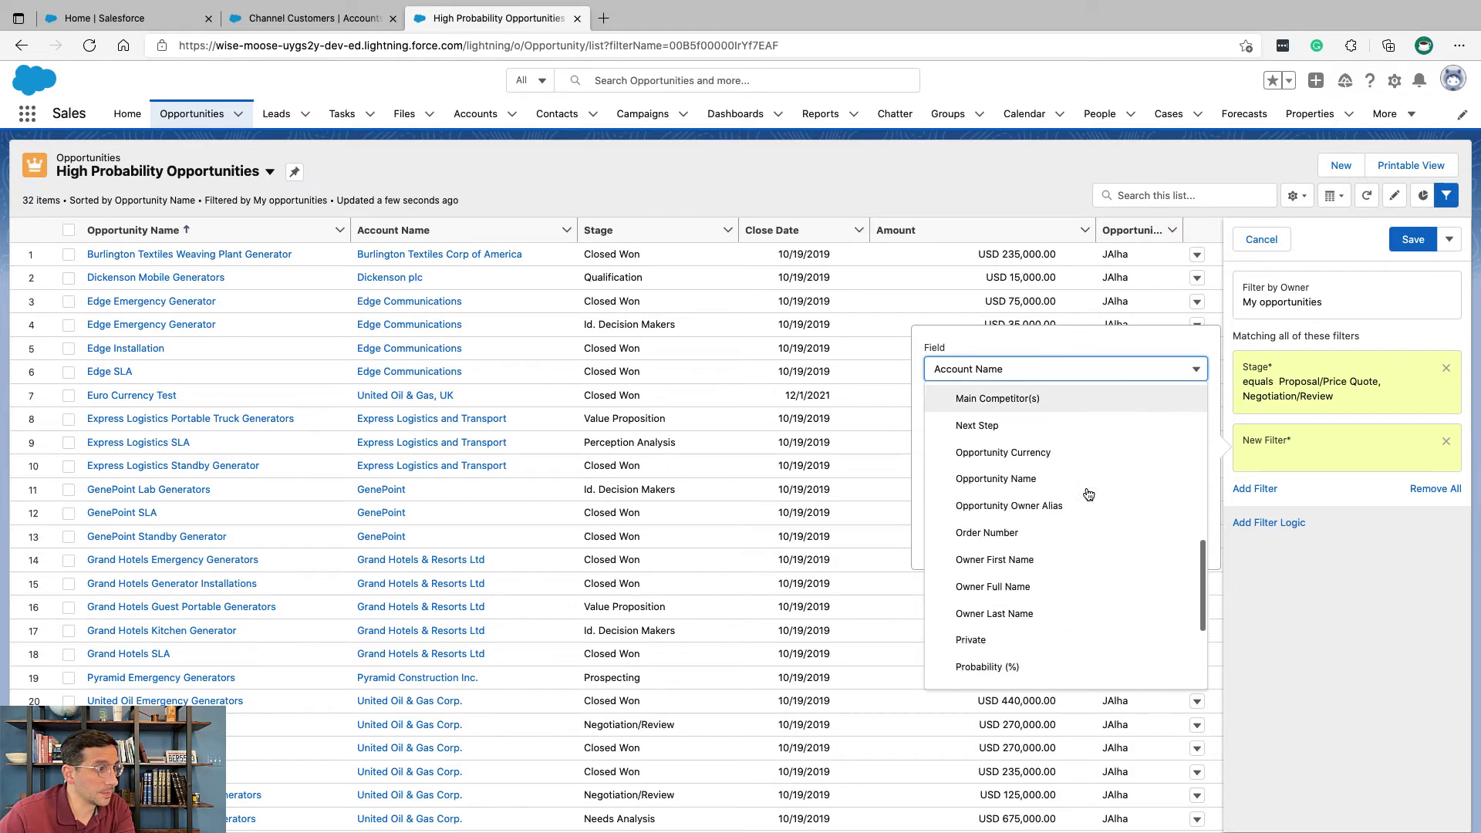
pyautogui.click(1065, 557)
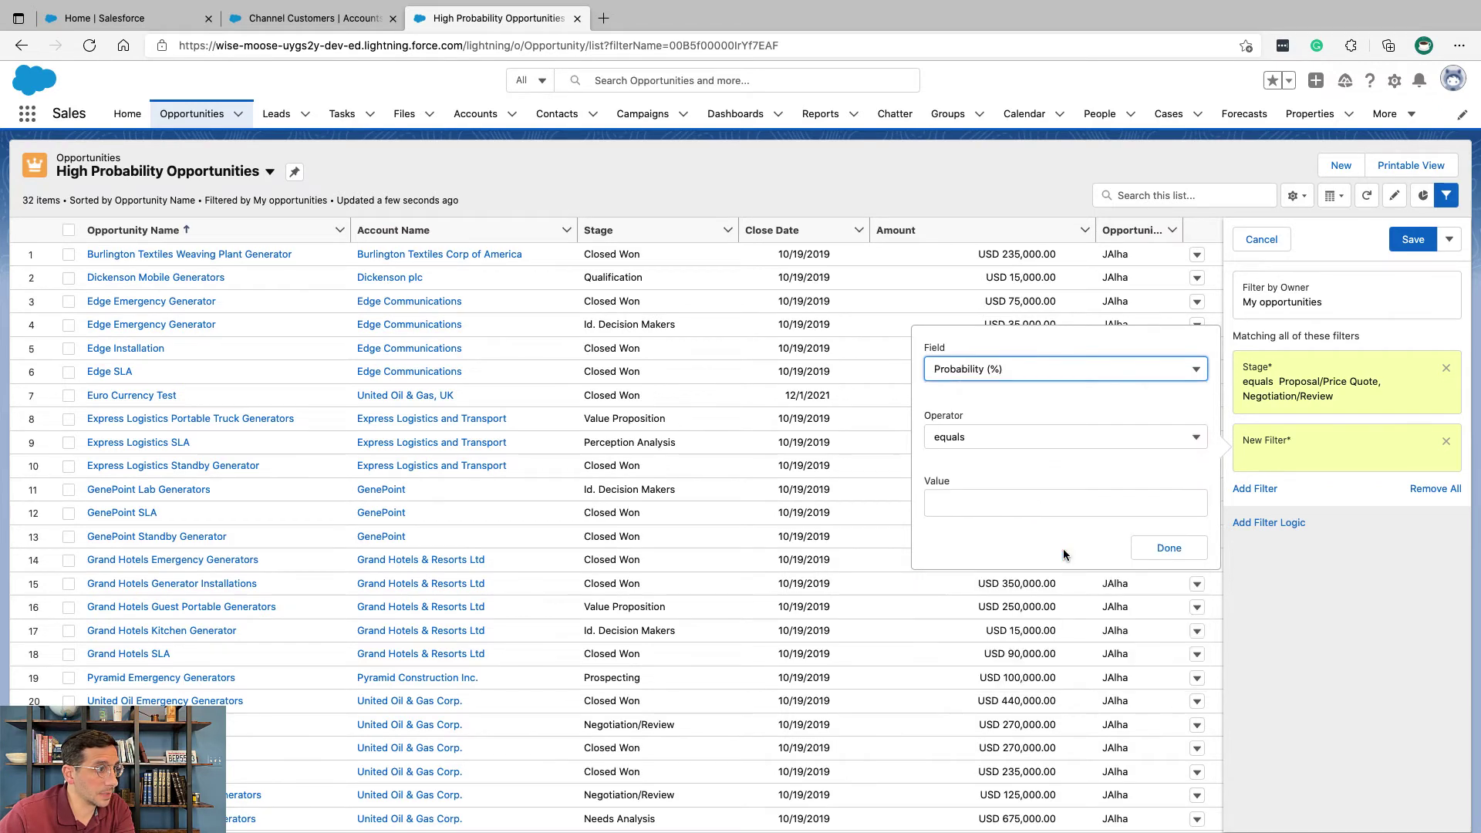
pyautogui.click(1064, 434)
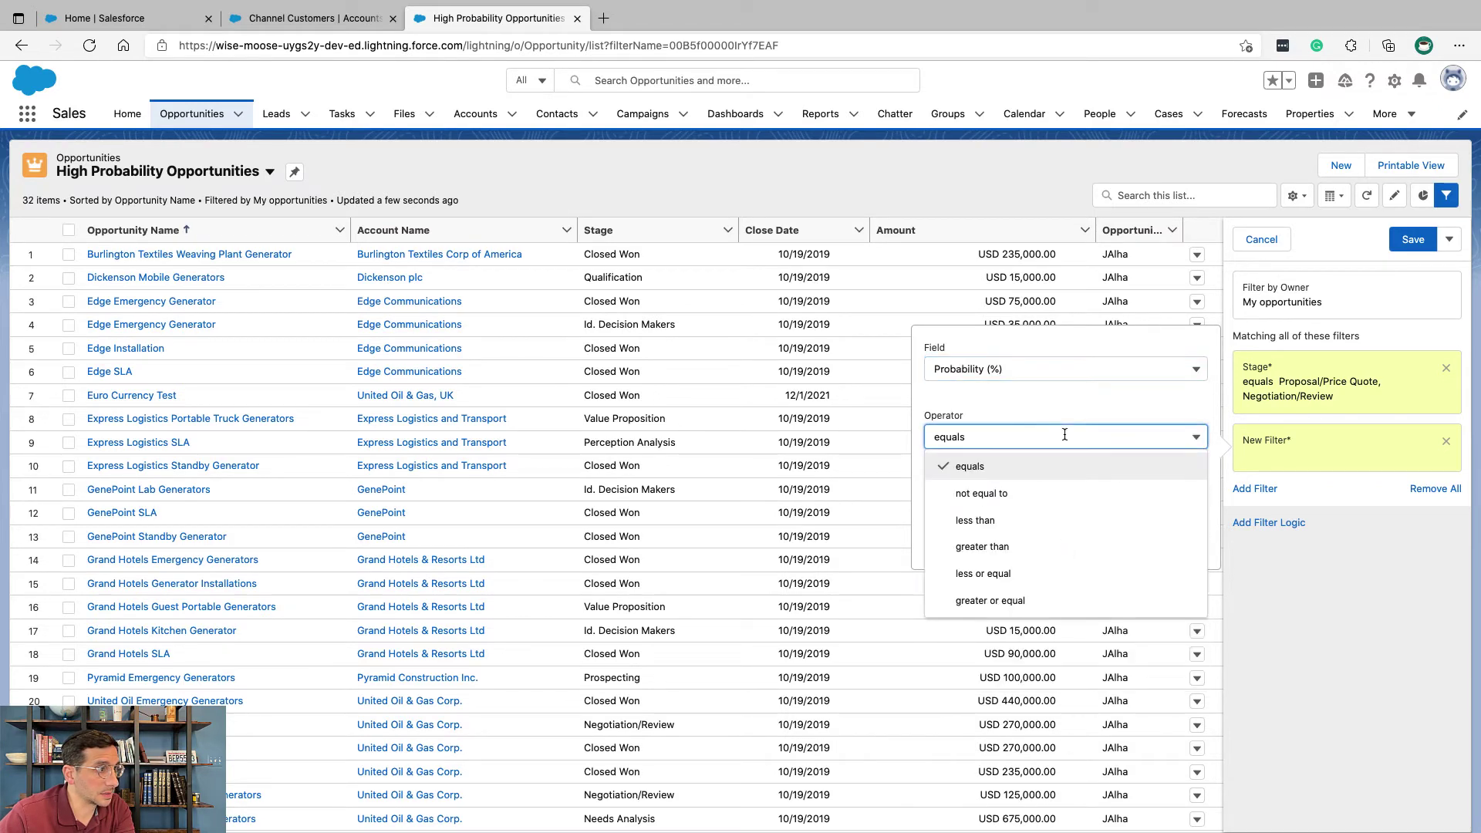
pyautogui.click(1055, 545)
pyautogui.click(1037, 507)
# - Correct the operator to greater or equal, enter 50, and apply the probability filter
pyautogui.hotkey('ctrl', 'Left')
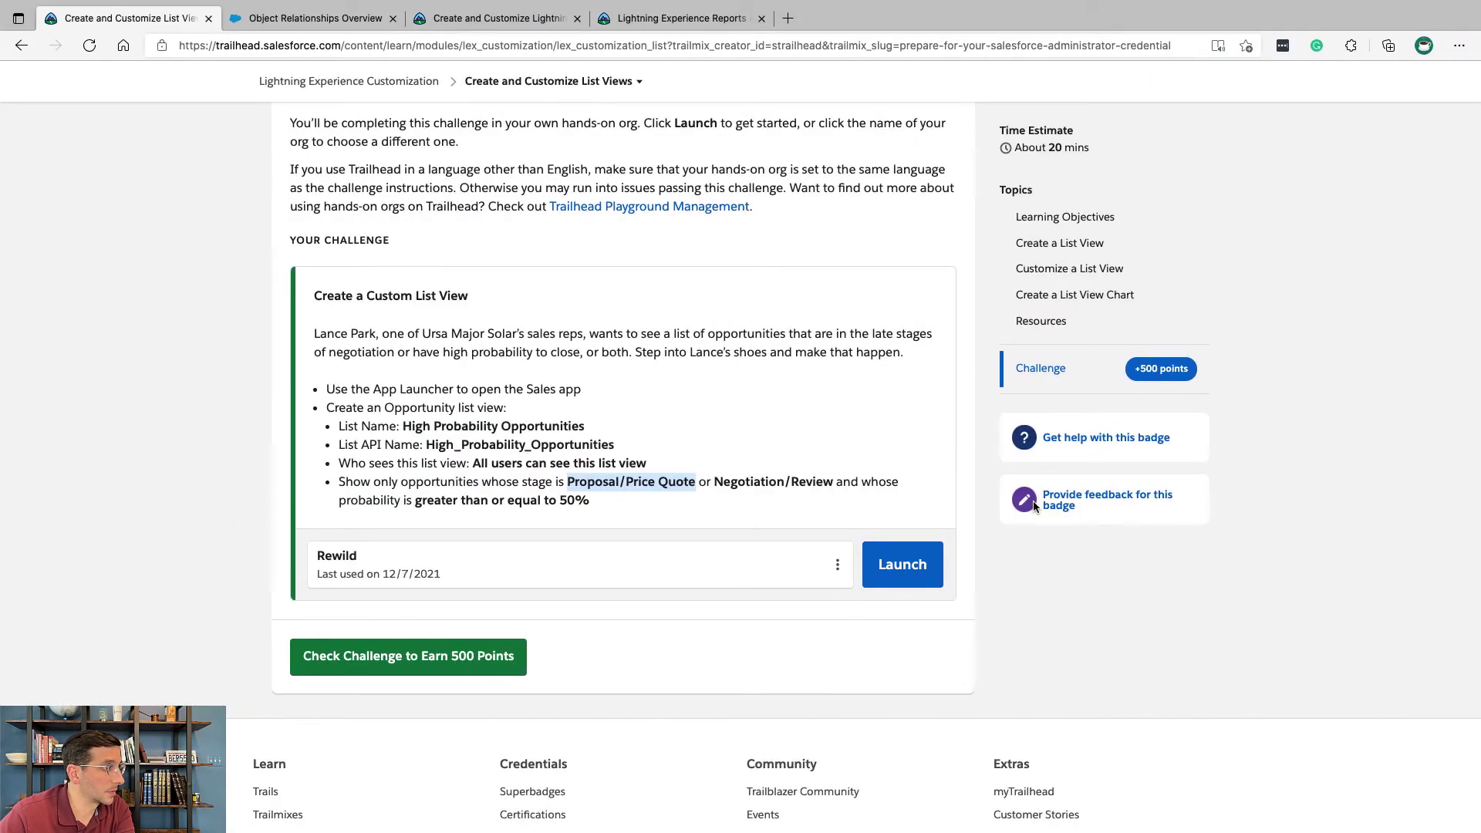
pyautogui.hotkey('ctrl', 'Right')
pyautogui.click(1062, 437)
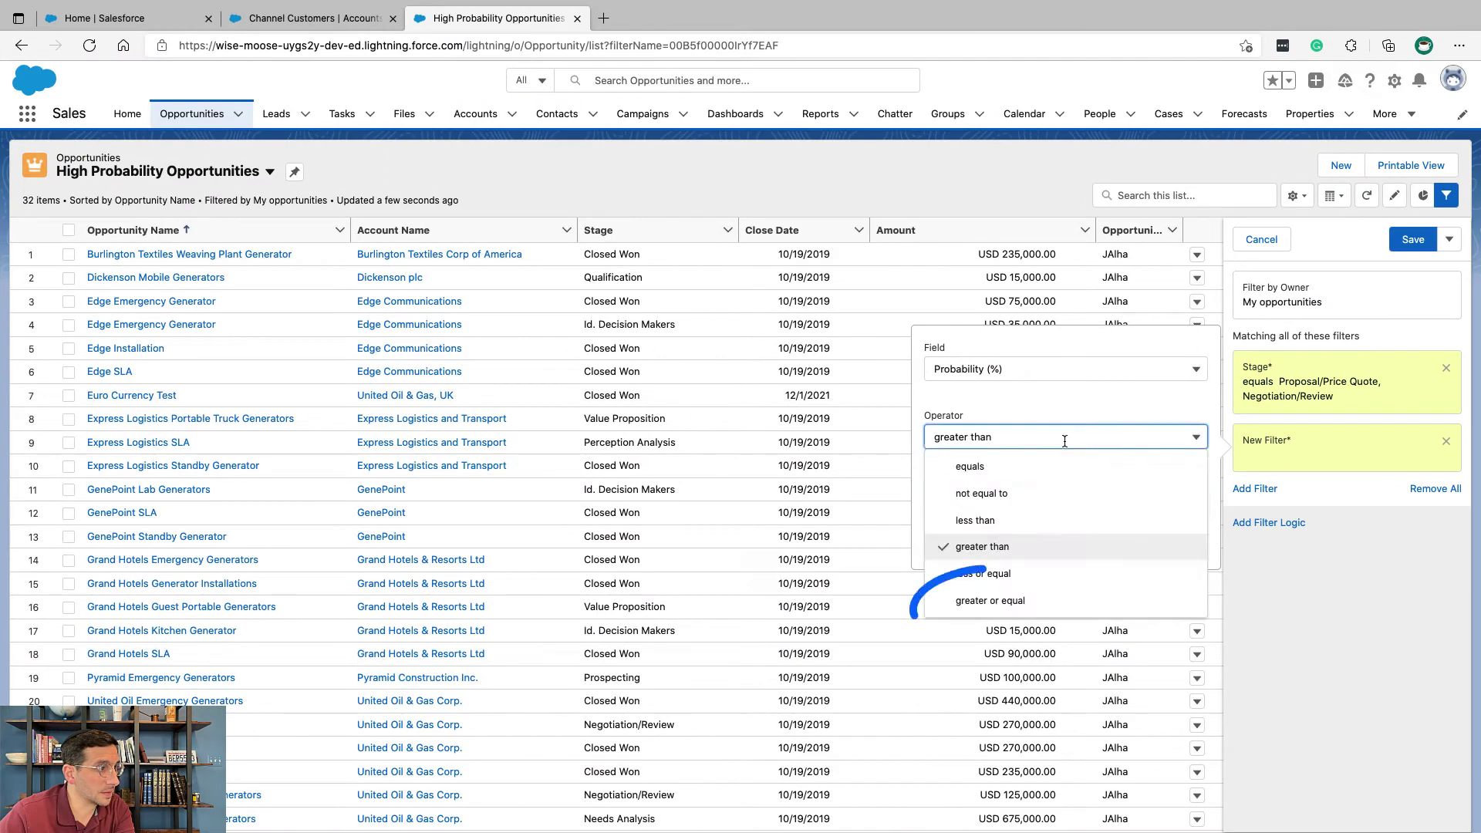
pyautogui.click(1061, 599)
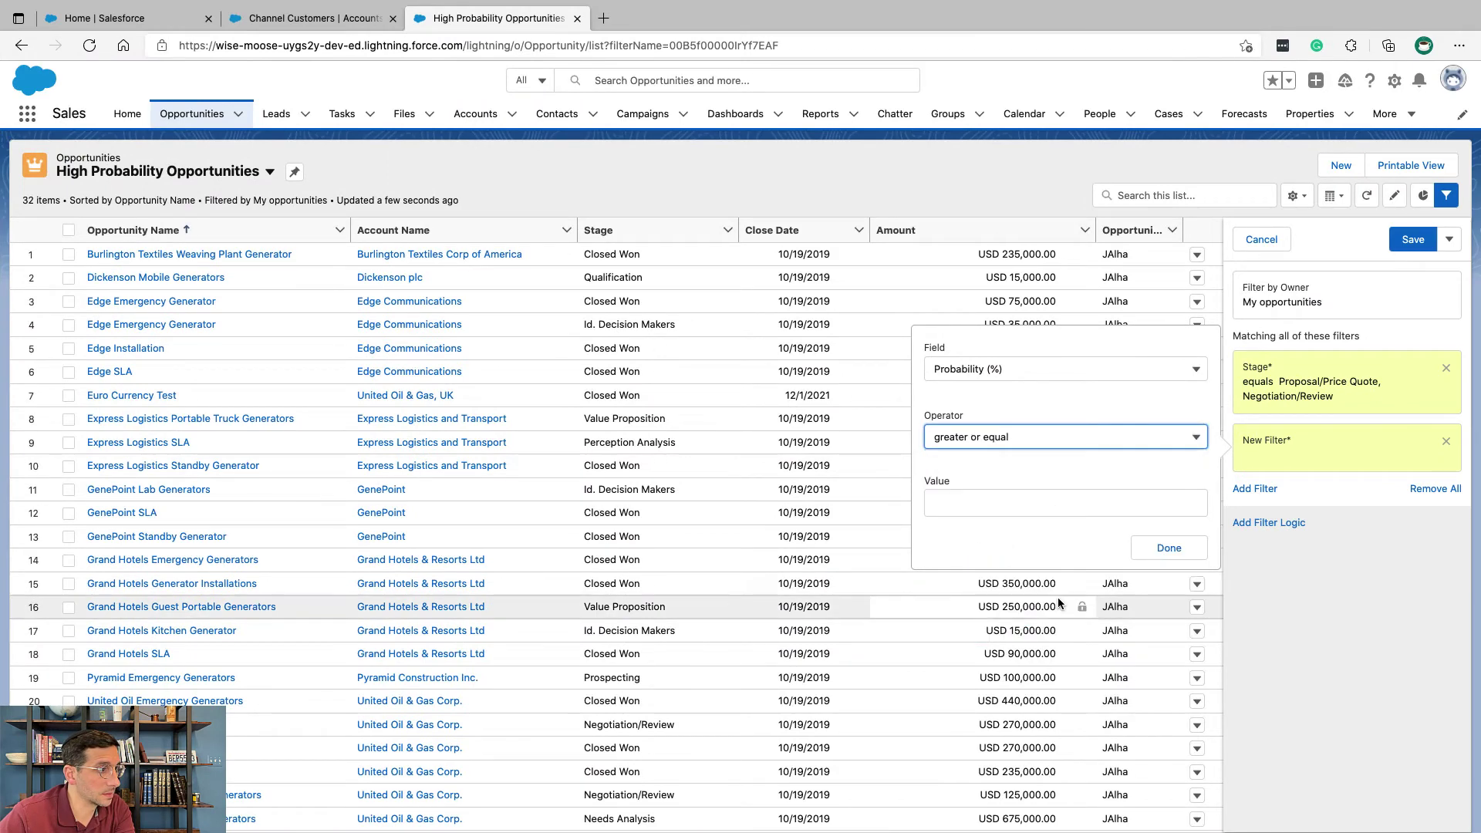
pyautogui.click(1048, 503)
pyautogui.write('5')
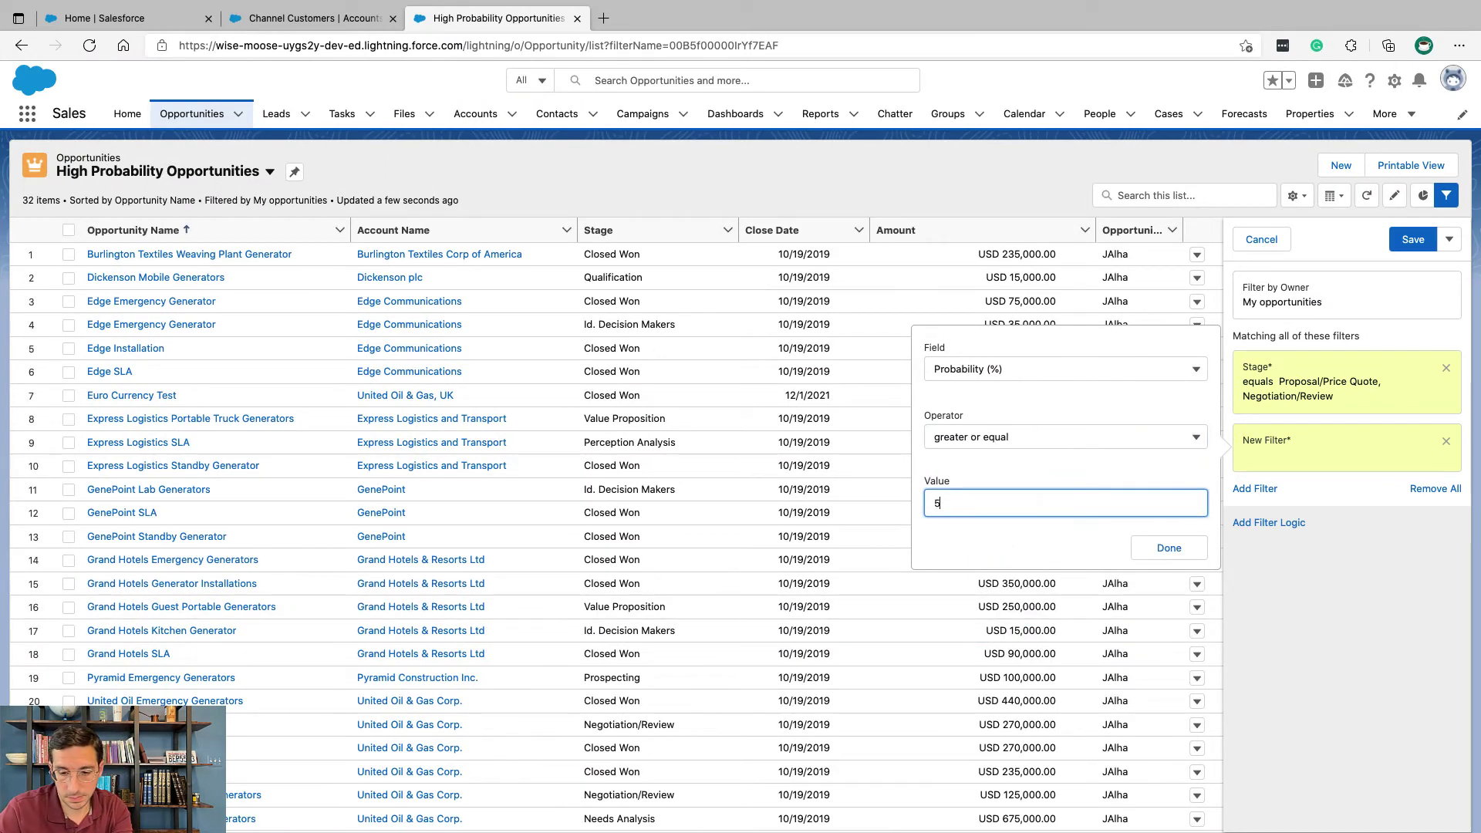
pyautogui.write('0')
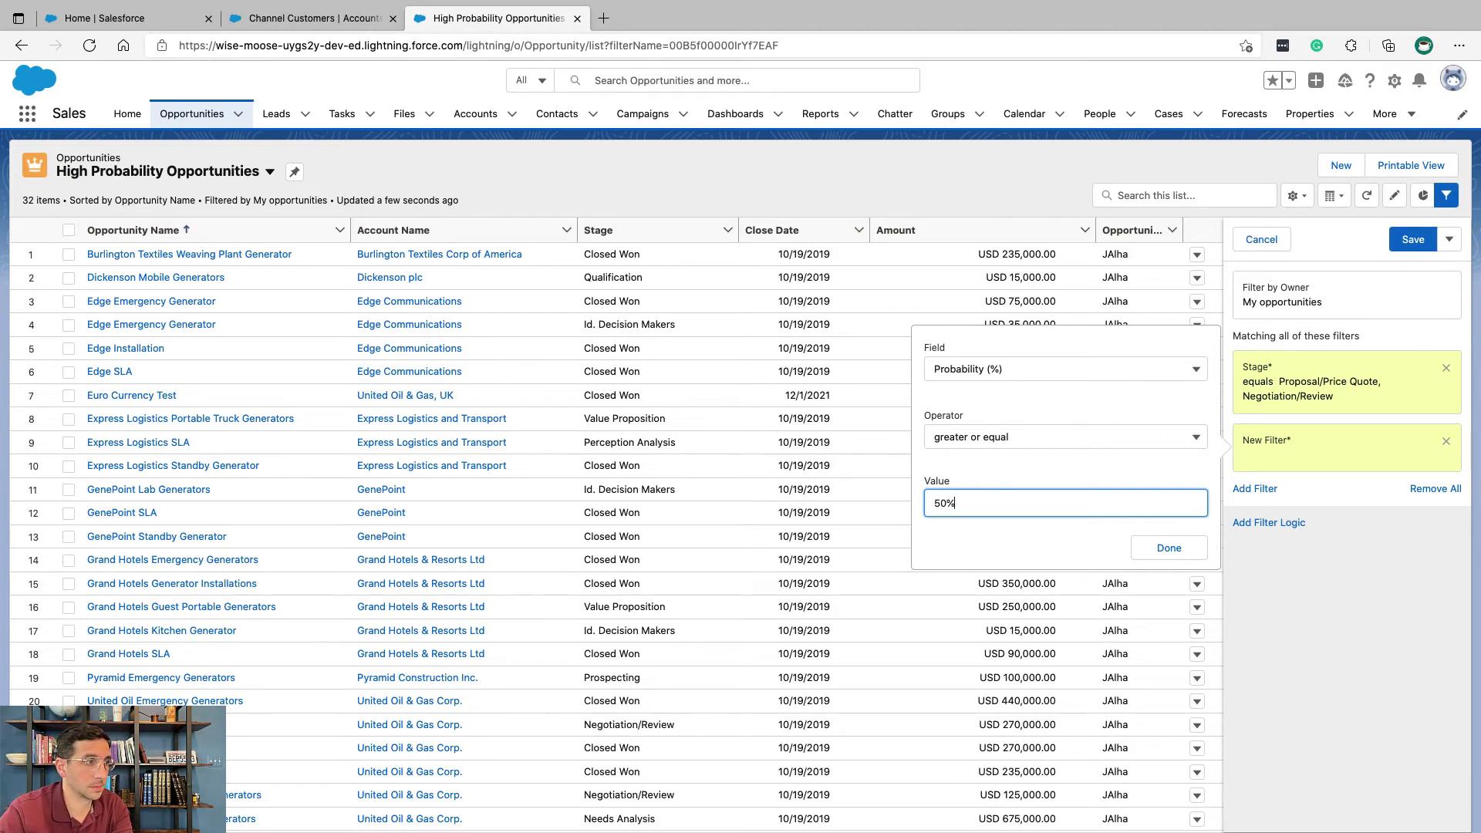
pyautogui.click(1171, 549)
# - Save the list view filters, pin High Probability Opportunities, and return to Trailhead
pyautogui.click(1411, 240)
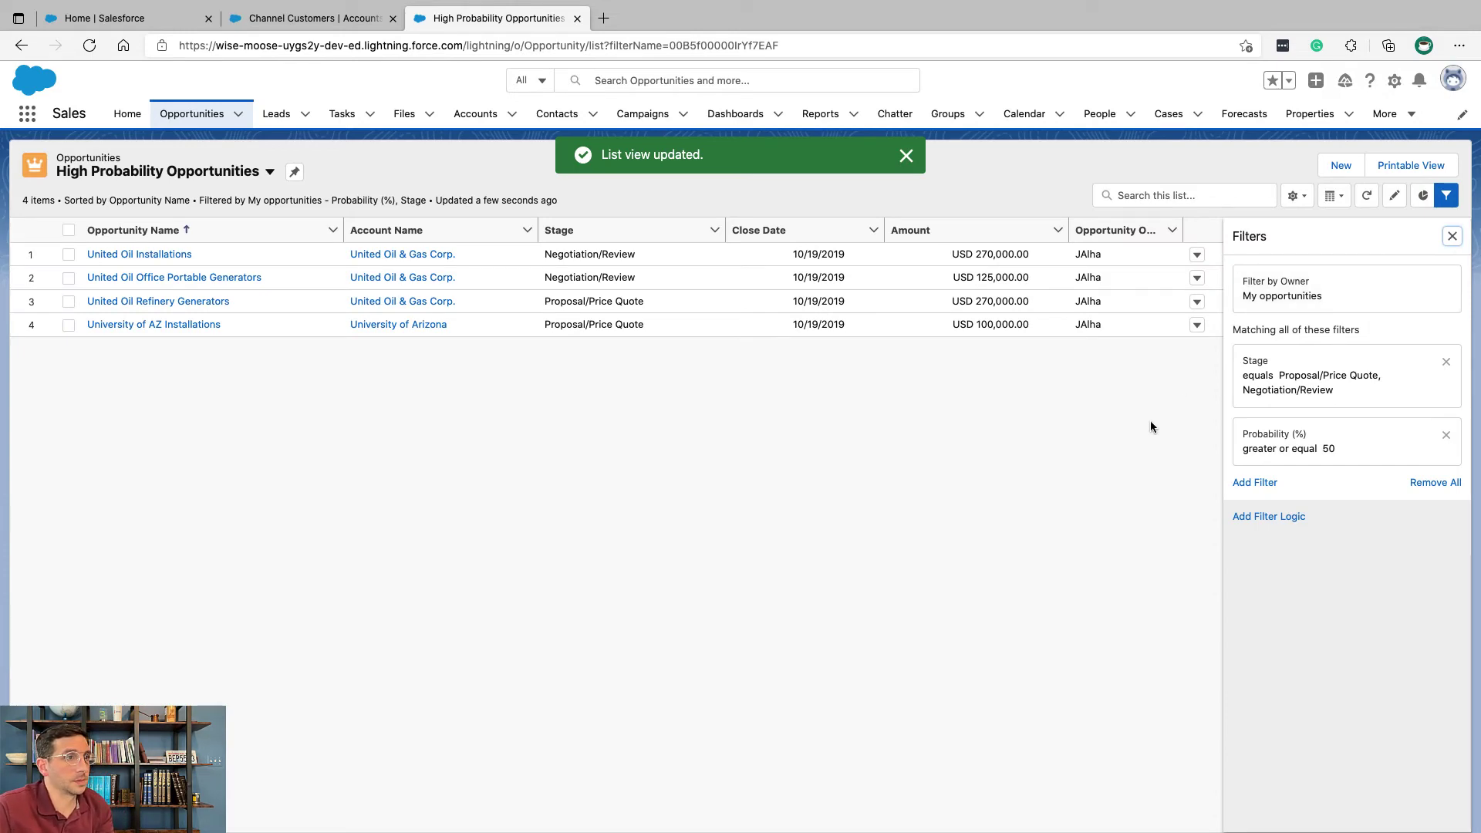
pyautogui.click(295, 172)
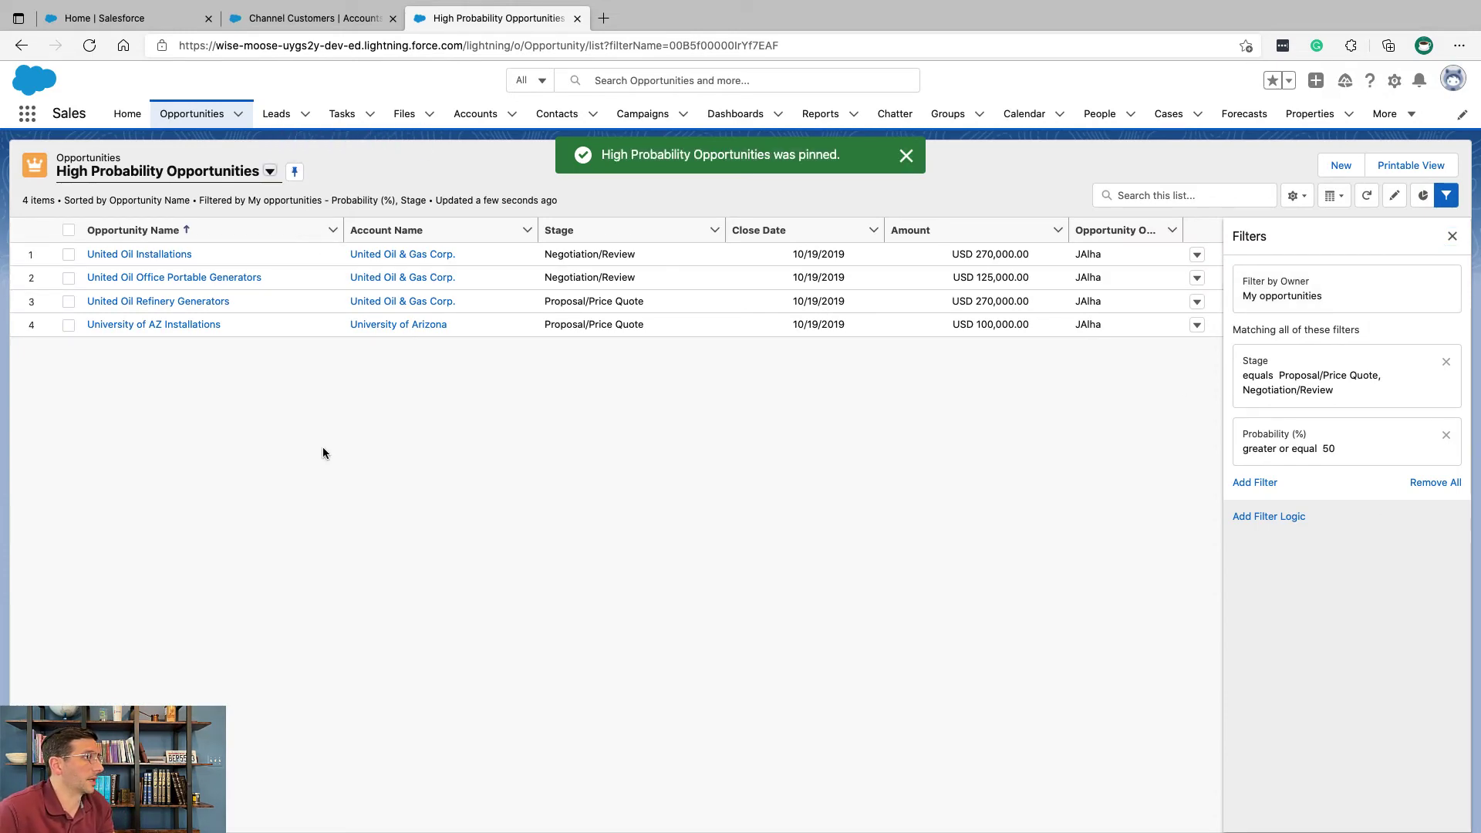
pyautogui.hotkey('ctrl', 'Left')
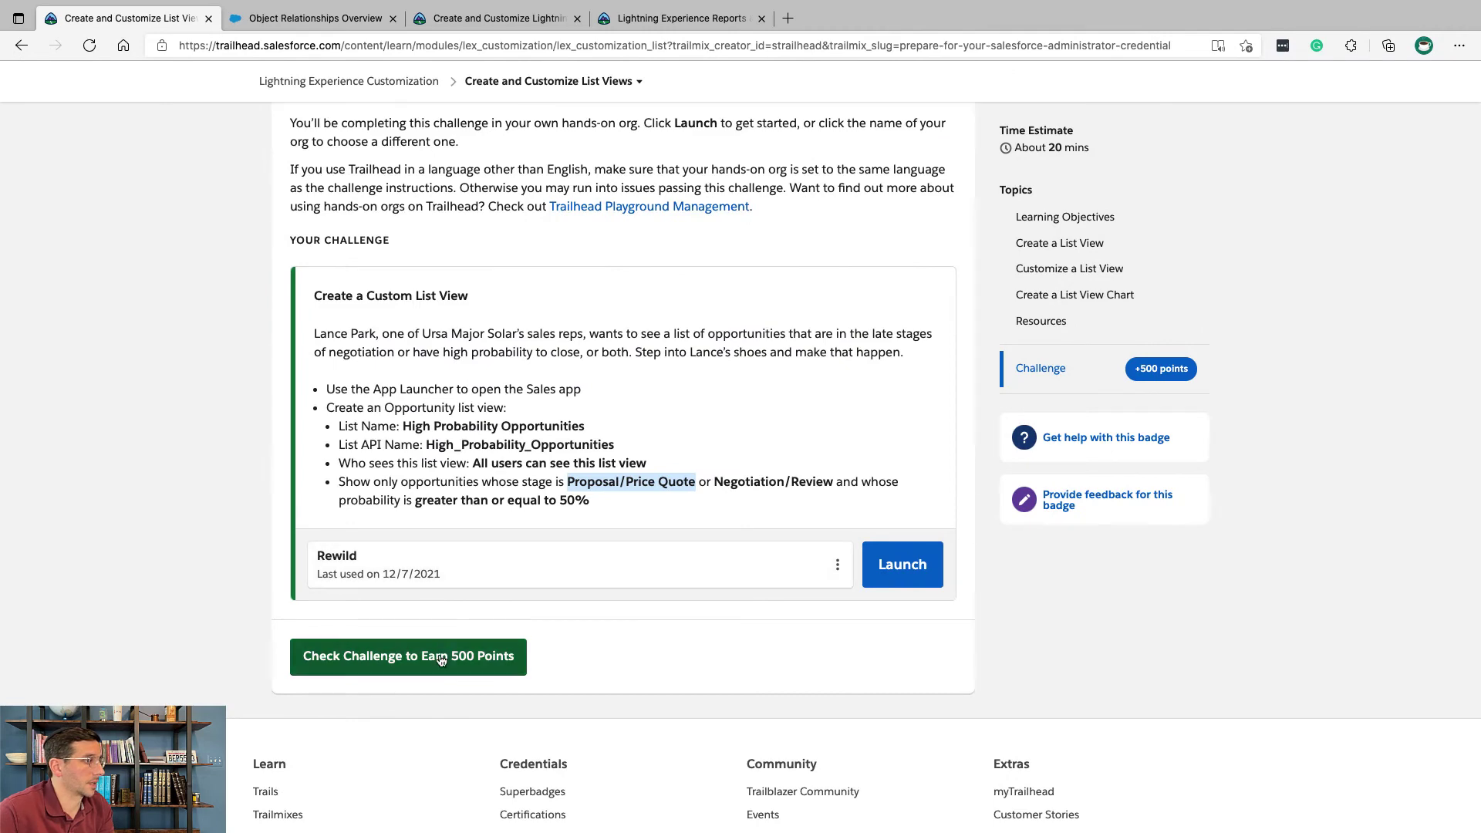
# - Submit the challenge with Check Challenge to Earn 500 Points
pyautogui.click(441, 658)
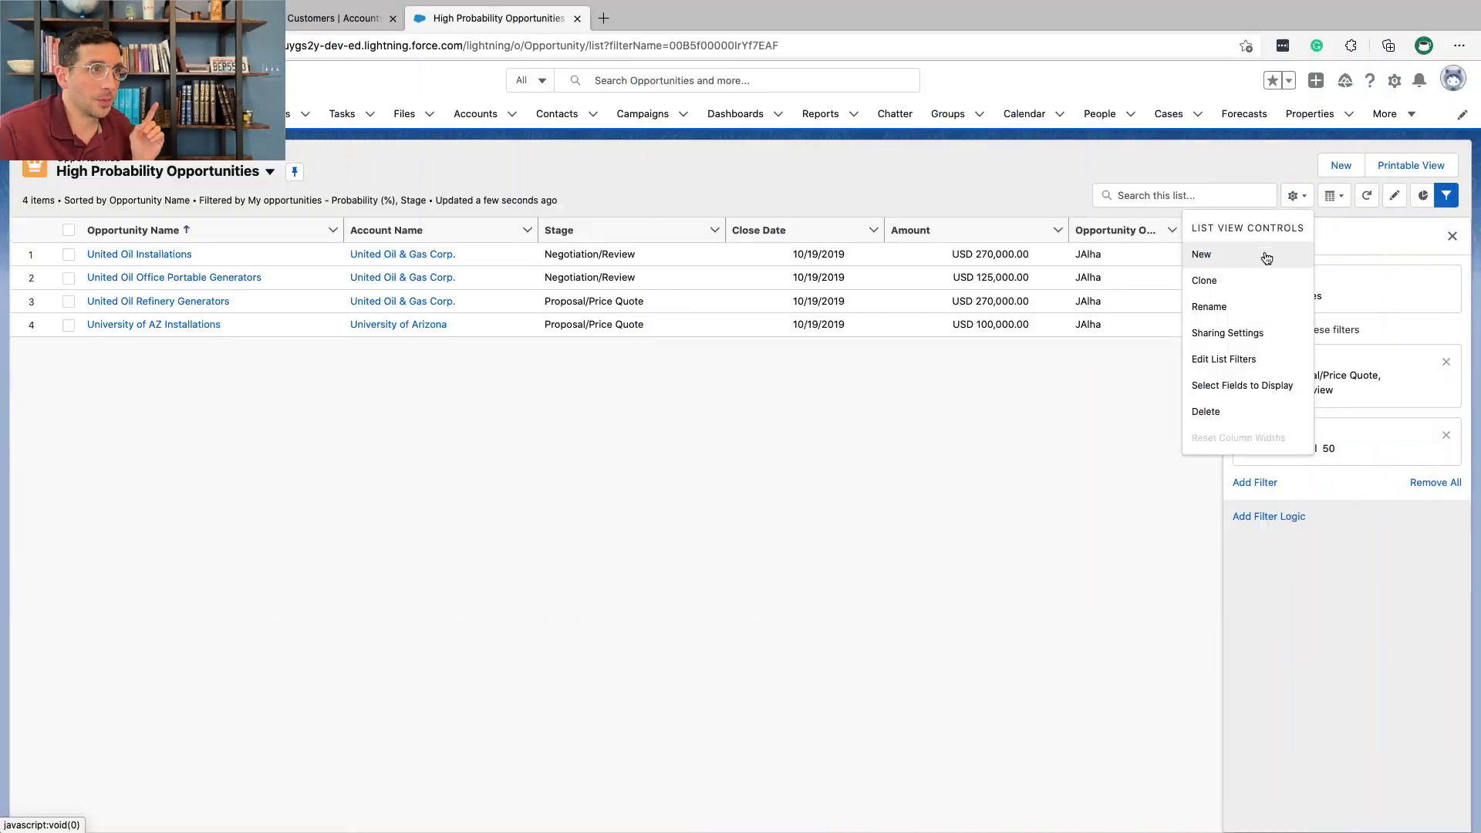
# - Begin a new list view shared with groups of users, switching the group type to Roles
pyautogui.click(1262, 258)
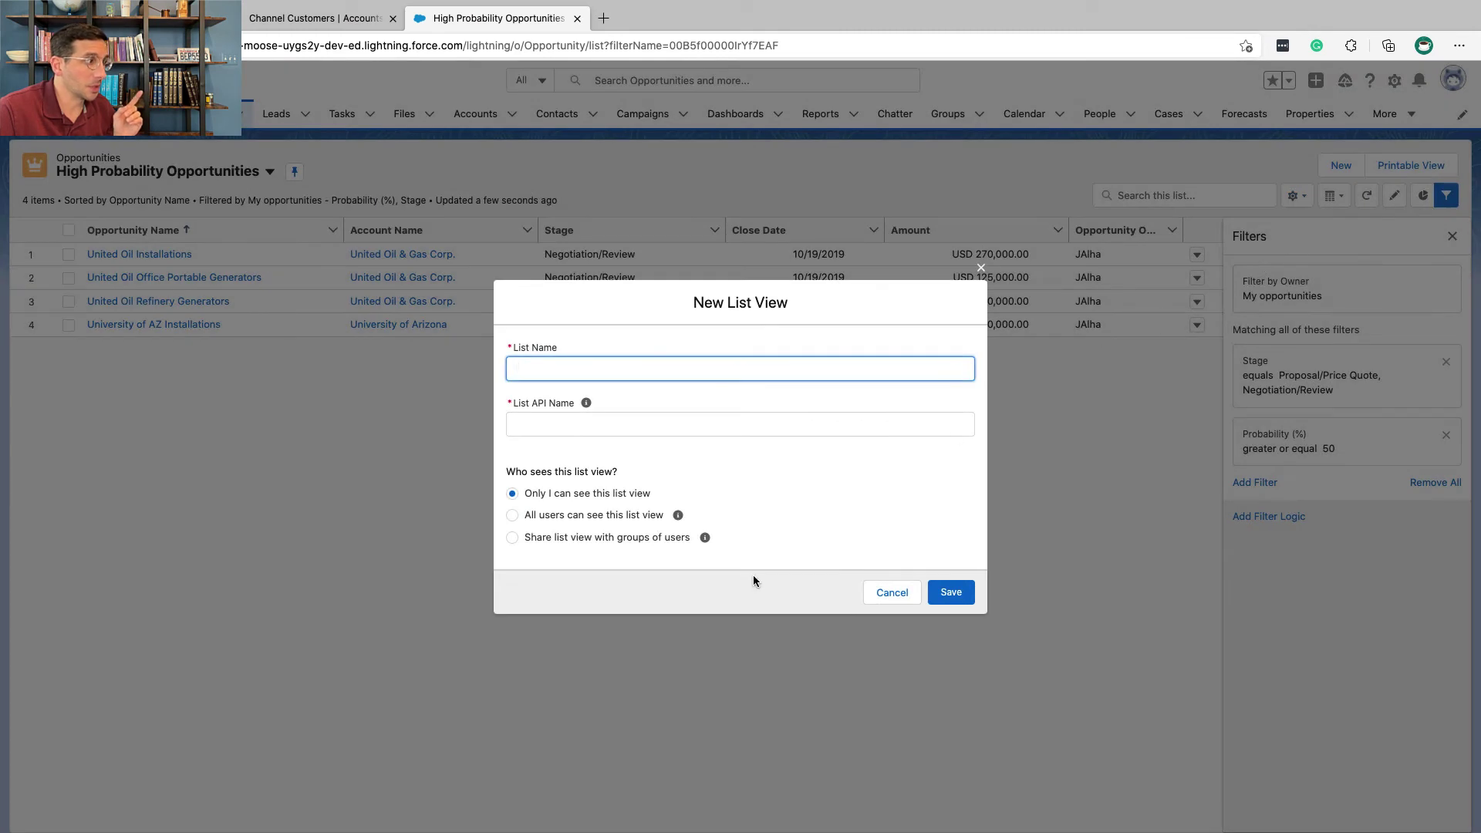
pyautogui.click(658, 537)
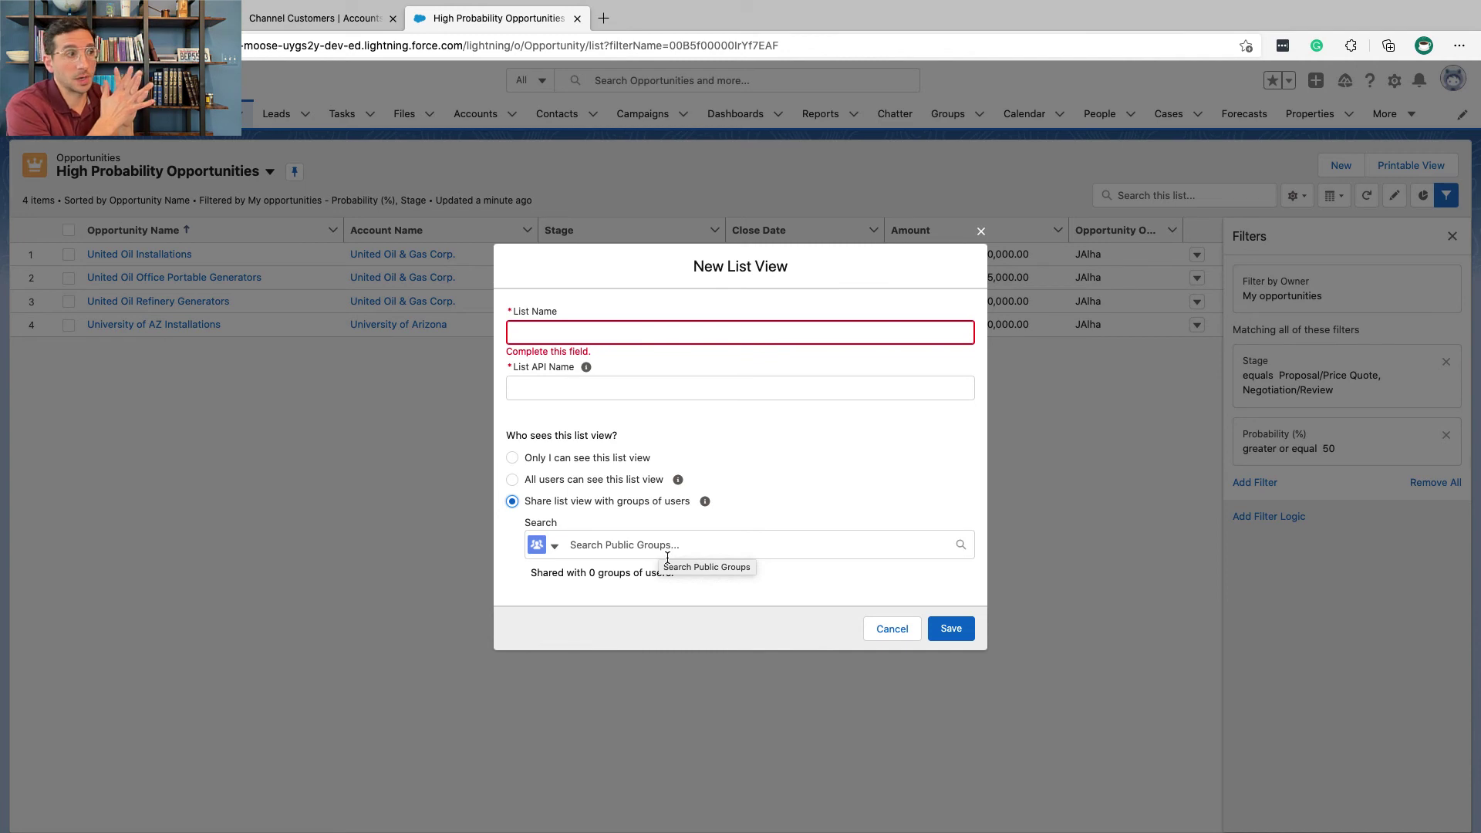
pyautogui.click(543, 546)
pyautogui.click(550, 554)
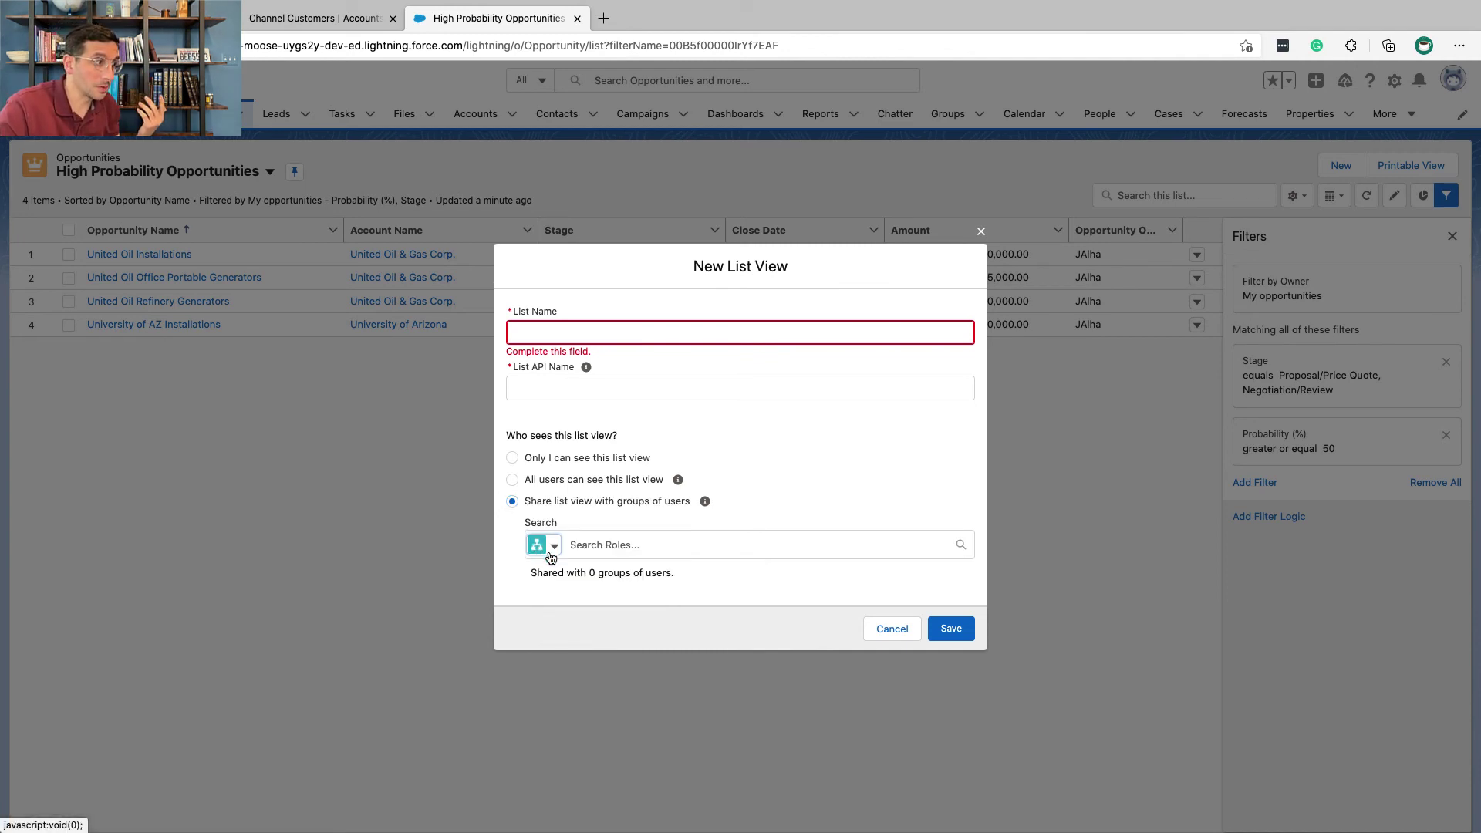